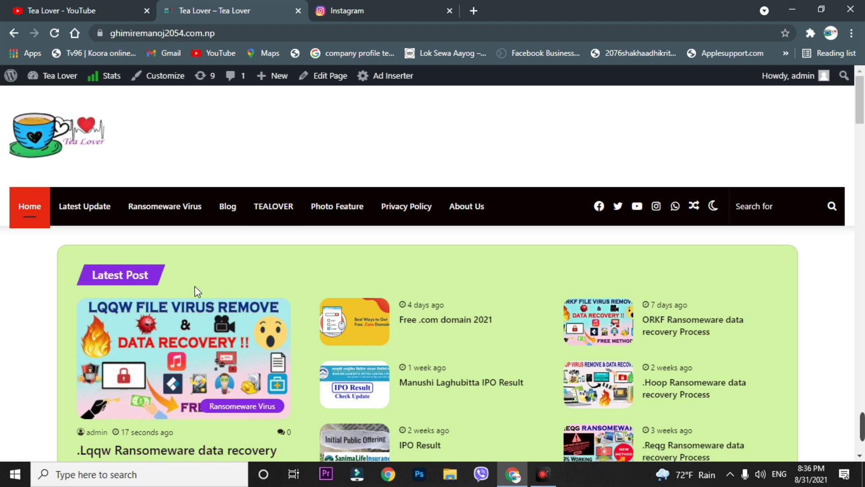
- Open the .Lqqw Ransomeware data recovery post from the latest posts and read through its recovery instructions
{"action": "left_click", "coordinate": [196, 301]}
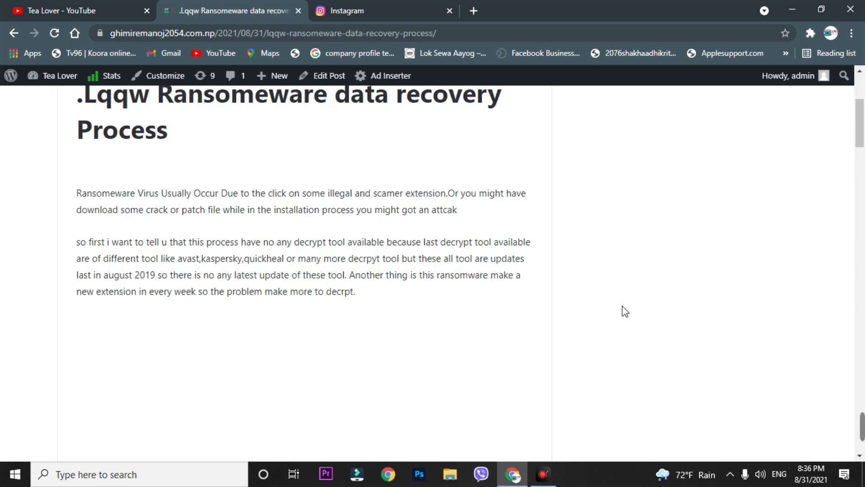
{"action": "scroll", "coordinate": [619, 293], "scroll_direction": "down", "scroll_amount": 10}
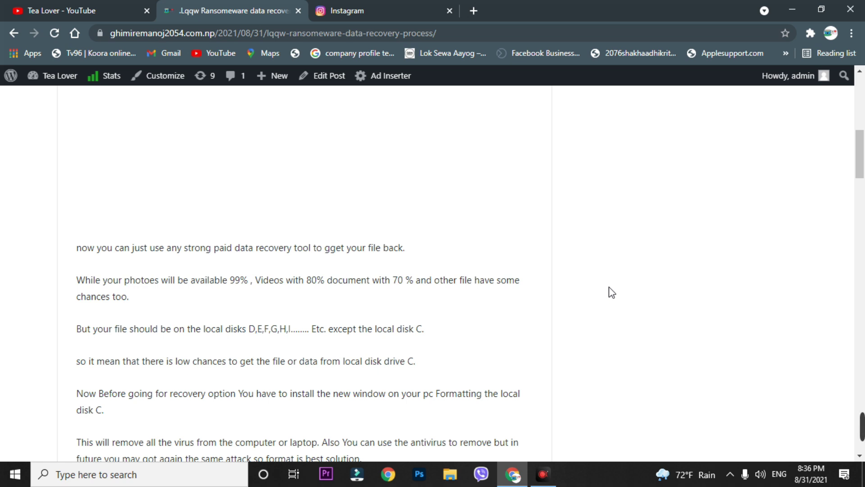
{"action": "scroll", "coordinate": [610, 291], "scroll_direction": "down", "scroll_amount": 6}
{"action": "scroll", "coordinate": [539, 293], "scroll_direction": "up", "scroll_amount": 6}
{"action": "scroll", "coordinate": [216, 239], "scroll_direction": "down", "scroll_amount": 7}
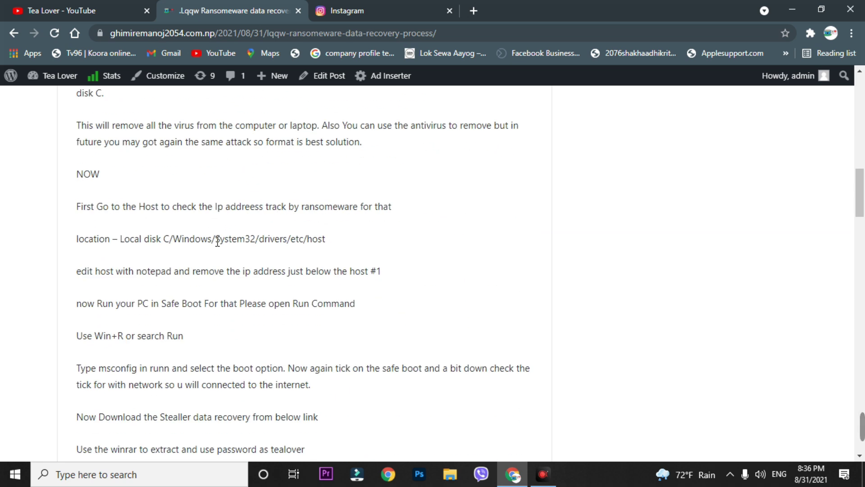
- Switch to the Tea Lover YouTube channel and look over its uploaded videos
{"action": "key", "text": "ctrl+shift+Tab"}
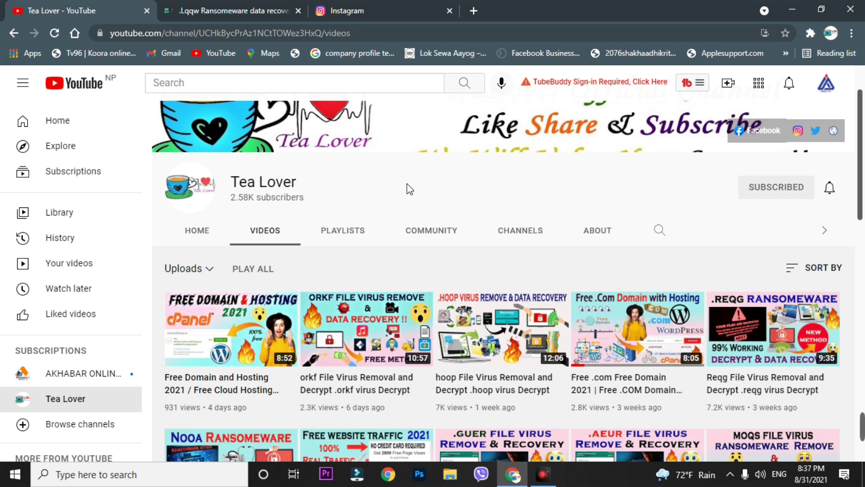
{"action": "scroll", "coordinate": [406, 180], "scroll_direction": "up", "scroll_amount": 2}
{"action": "scroll", "coordinate": [349, 312], "scroll_direction": "down", "scroll_amount": 3}
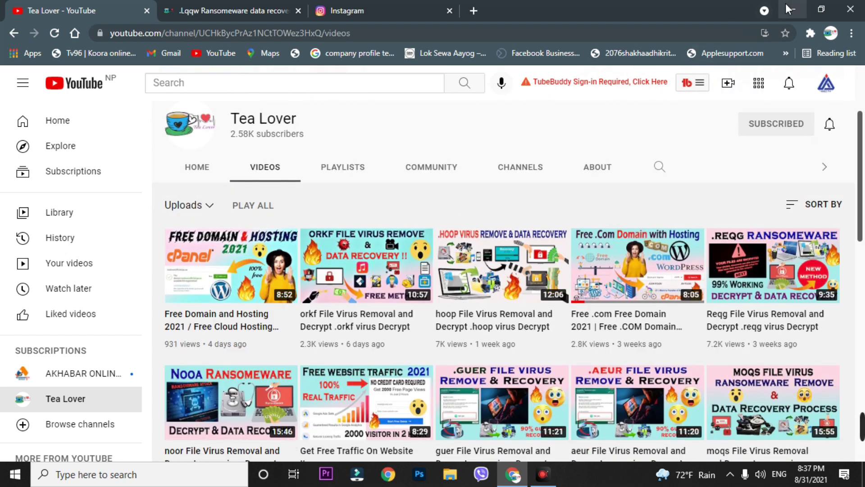
- Return to the .Lqqw recovery article and review its opening paragraphs on the virus and decrypt tools
{"action": "left_click", "coordinate": [254, 1]}
{"action": "scroll", "coordinate": [279, 254], "scroll_direction": "up", "scroll_amount": 6}
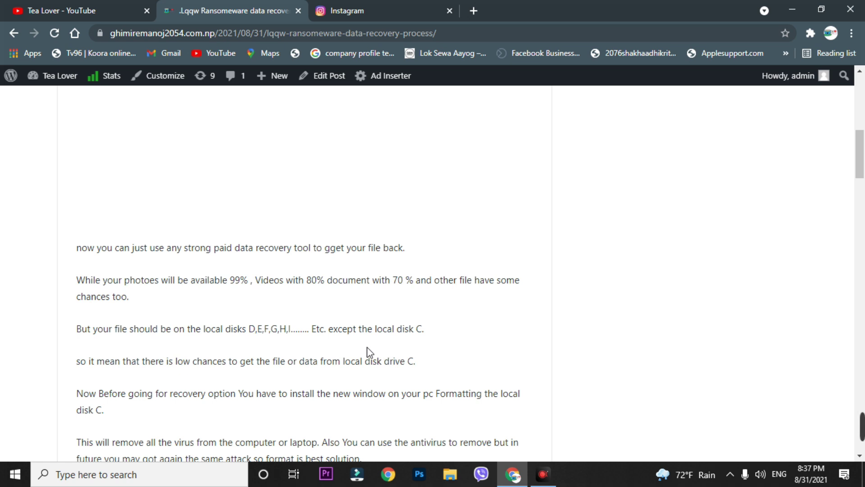
{"action": "scroll", "coordinate": [367, 352], "scroll_direction": "up", "scroll_amount": 1}
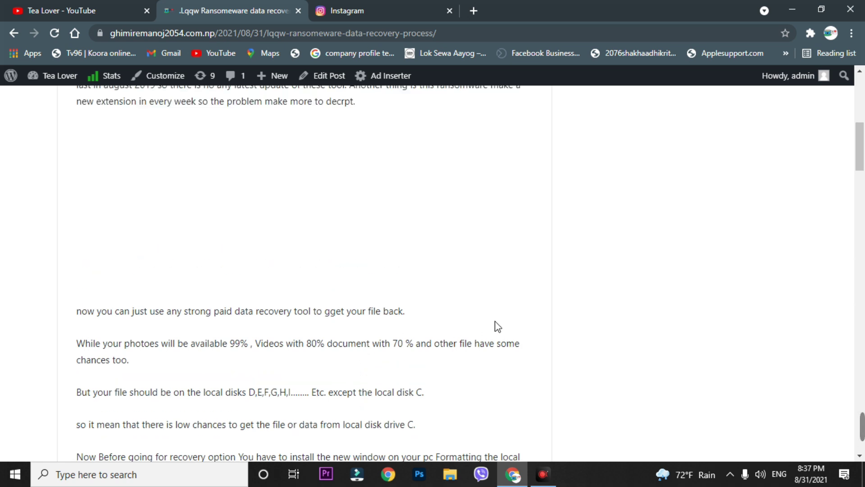
{"action": "scroll", "coordinate": [509, 315], "scroll_direction": "up", "scroll_amount": 2}
{"action": "scroll", "coordinate": [512, 308], "scroll_direction": "up", "scroll_amount": 3}
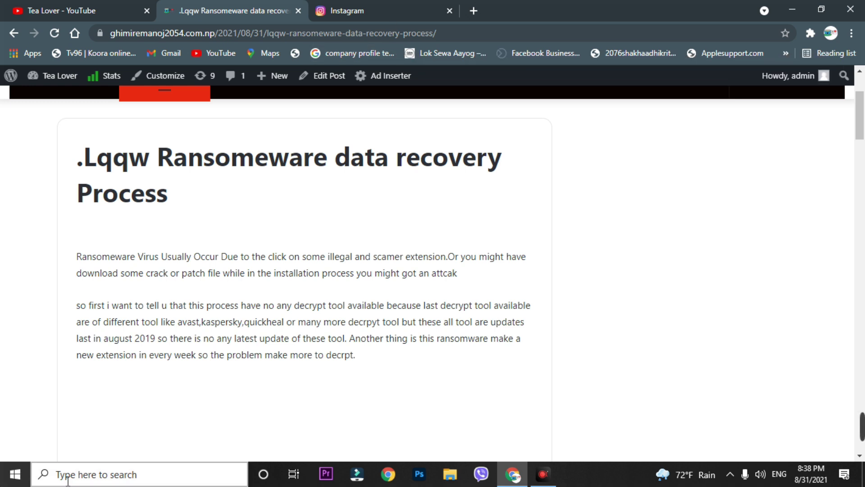
- Search Windows for "reset" and open Reset this PC to view its keep-files and remove-everything options
{"action": "left_click", "coordinate": [141, 472]}
{"action": "type", "text": "re"}
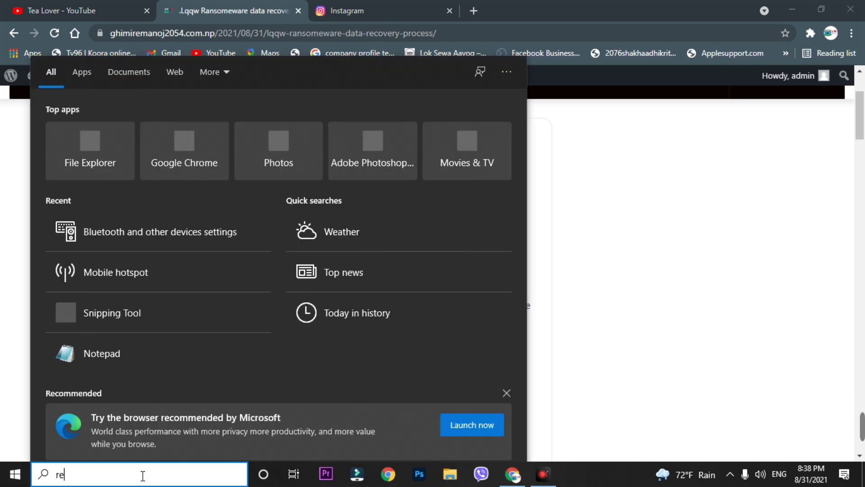
{"action": "type", "text": "set"}
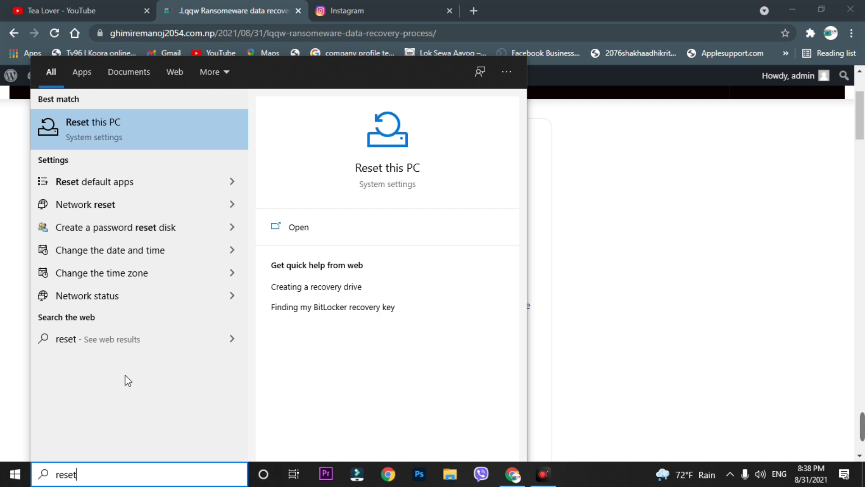
{"action": "left_click", "coordinate": [174, 142]}
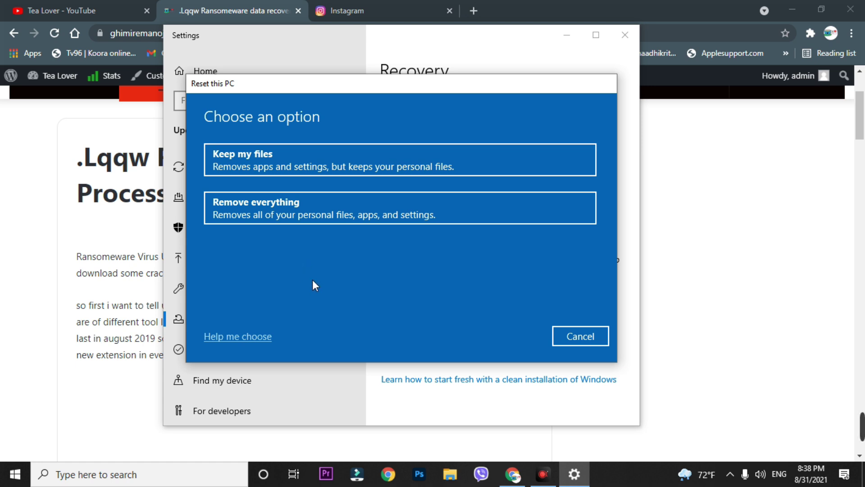
- Open the orkf File Virus Removal and Decrypt video from the Tea Lover YouTube channel and pause it
{"action": "left_click", "coordinate": [49, 23]}
{"action": "left_click", "coordinate": [58, 9]}
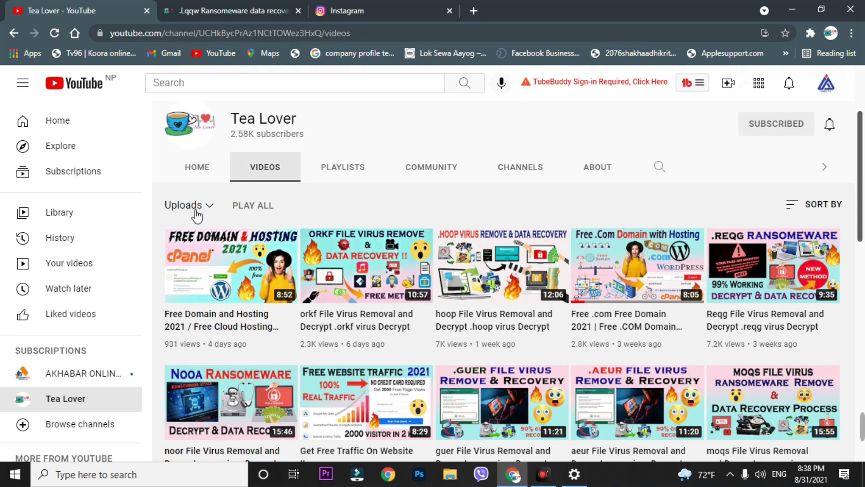
{"action": "scroll", "coordinate": [386, 290], "scroll_direction": "down", "scroll_amount": 1}
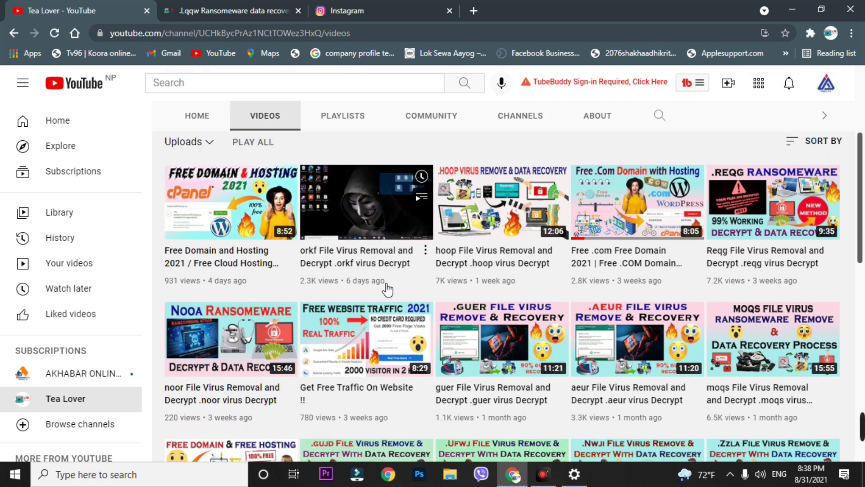
{"action": "left_click", "coordinate": [356, 256]}
{"action": "left_click", "coordinate": [268, 190]}
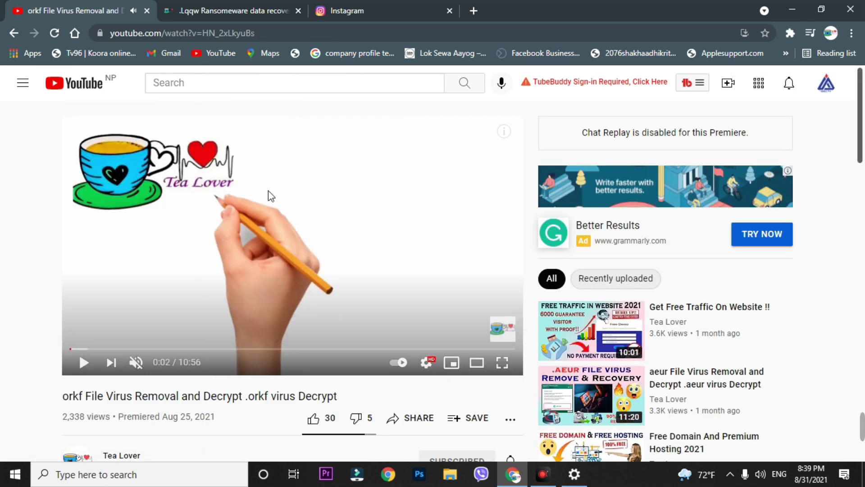
- Examine the comments under the orkf video, highlighting the repeated ones that promote an Instagram account
{"action": "scroll", "coordinate": [269, 194], "scroll_direction": "down", "scroll_amount": 1}
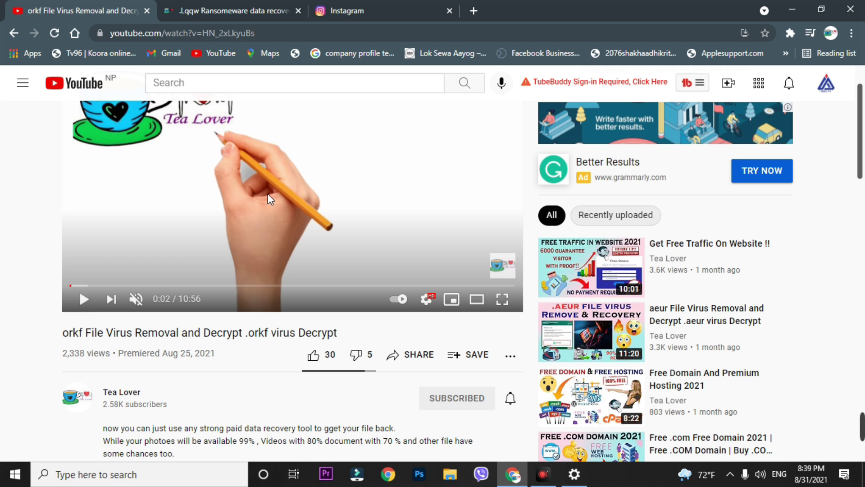
{"action": "scroll", "coordinate": [269, 198], "scroll_direction": "down", "scroll_amount": 8}
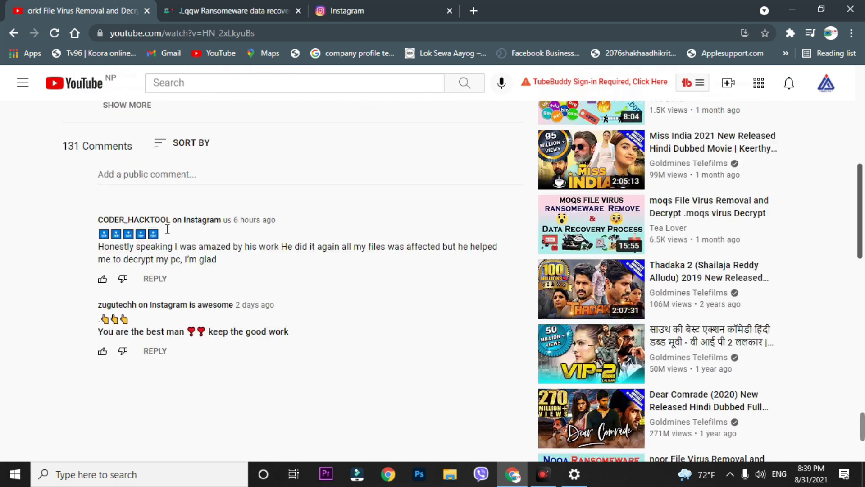
{"action": "scroll", "coordinate": [167, 229], "scroll_direction": "down", "scroll_amount": 2}
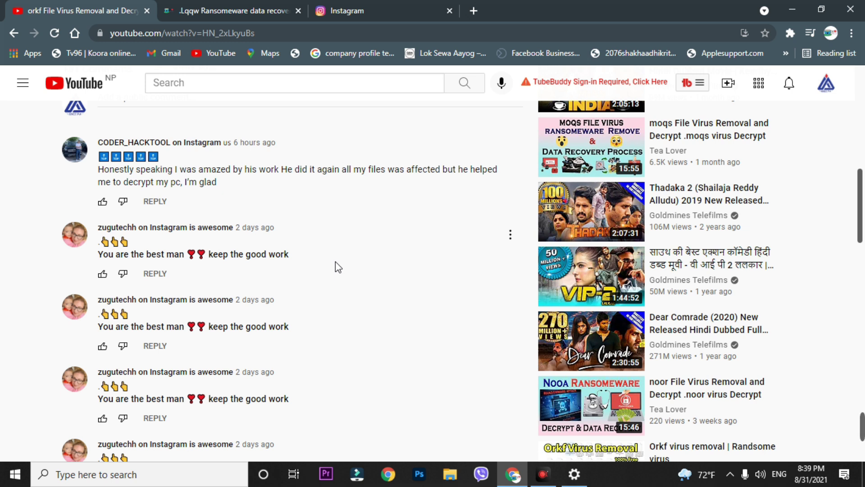
{"action": "scroll", "coordinate": [406, 245], "scroll_direction": "down", "scroll_amount": 5}
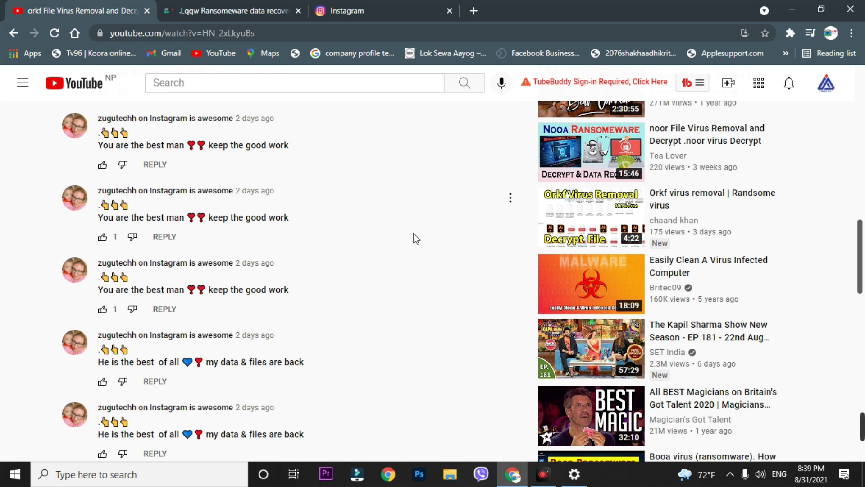
{"action": "scroll", "coordinate": [412, 236], "scroll_direction": "down", "scroll_amount": 1}
{"action": "left_click_drag", "start_coordinate": [424, 130], "coordinate": [379, 385]}
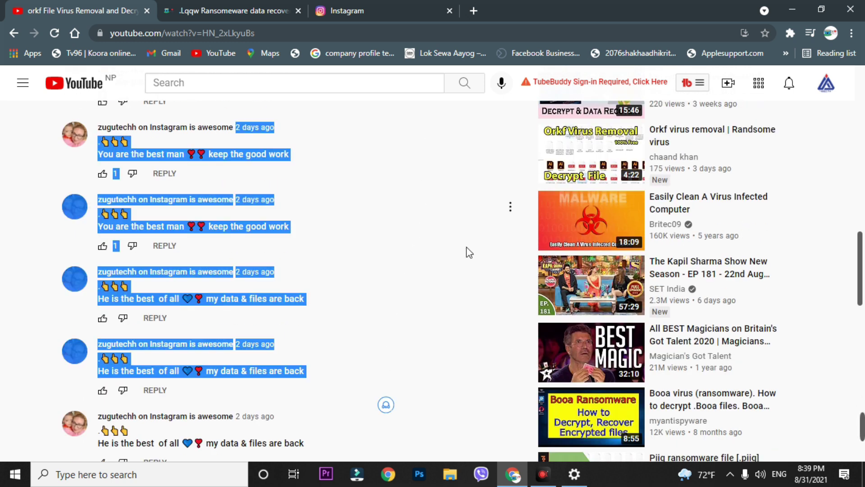
{"action": "scroll", "coordinate": [2, 374], "scroll_direction": "up", "scroll_amount": 6}
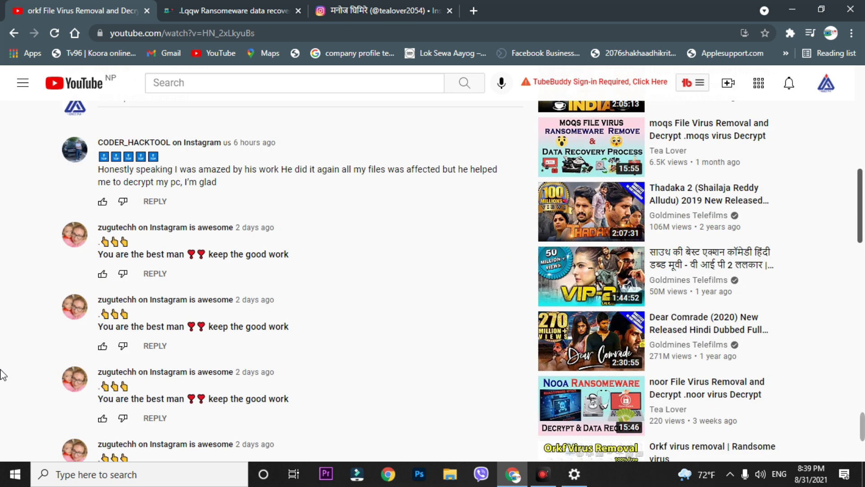
{"action": "scroll", "coordinate": [5, 374], "scroll_direction": "up", "scroll_amount": 6}
- Switch to the channel's Instagram profile and point out its username
{"action": "left_click", "coordinate": [338, 10]}
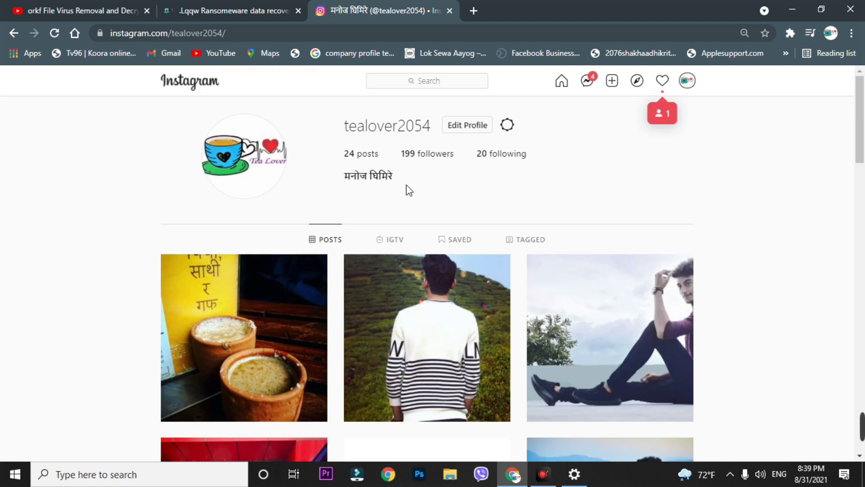
{"action": "left_click_drag", "start_coordinate": [338, 120], "coordinate": [454, 139]}
{"action": "left_click", "coordinate": [153, 101]}
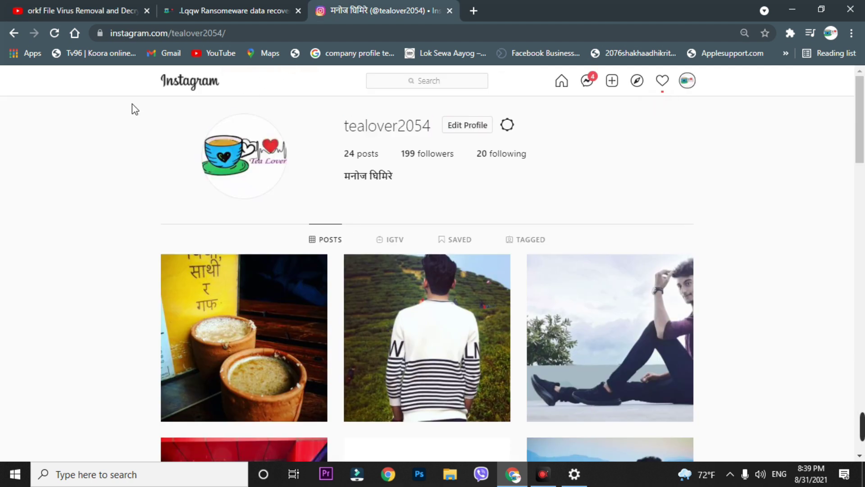
- Return to the YouTube video, bring back Settings, cancel the Reset this PC dialog and minimize the Settings window
{"action": "key", "text": "ctrl+1"}
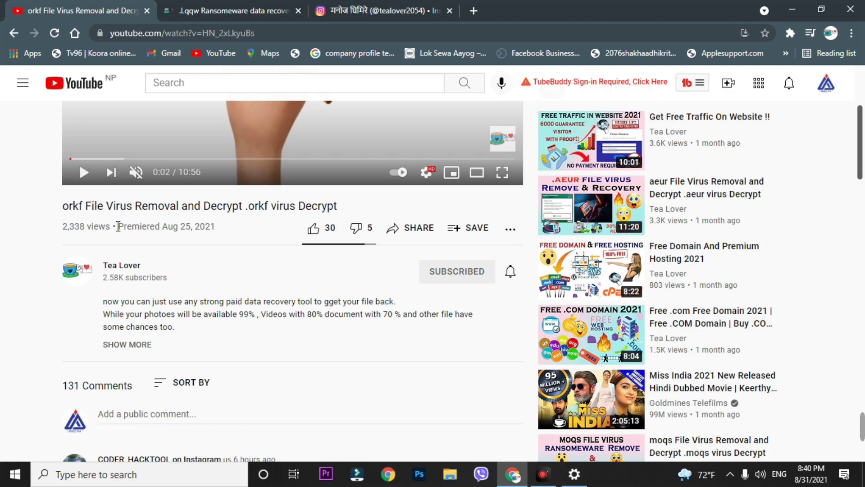
{"action": "left_click", "coordinate": [575, 474]}
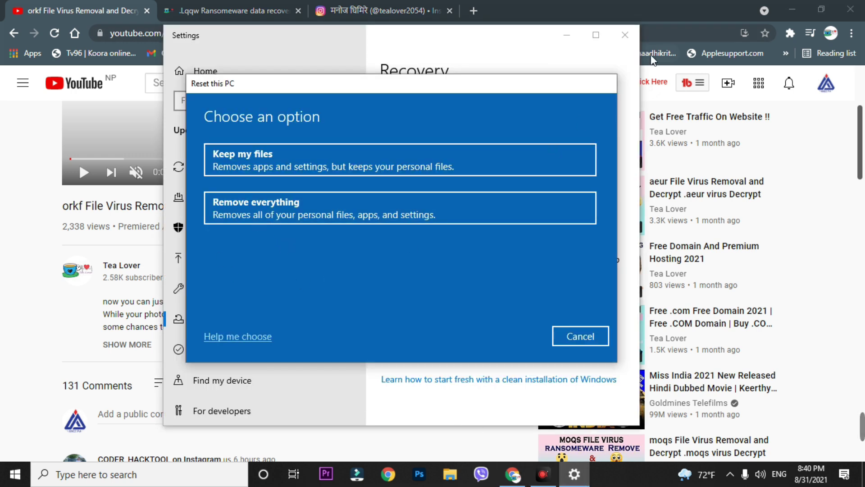
{"action": "left_click", "coordinate": [571, 346]}
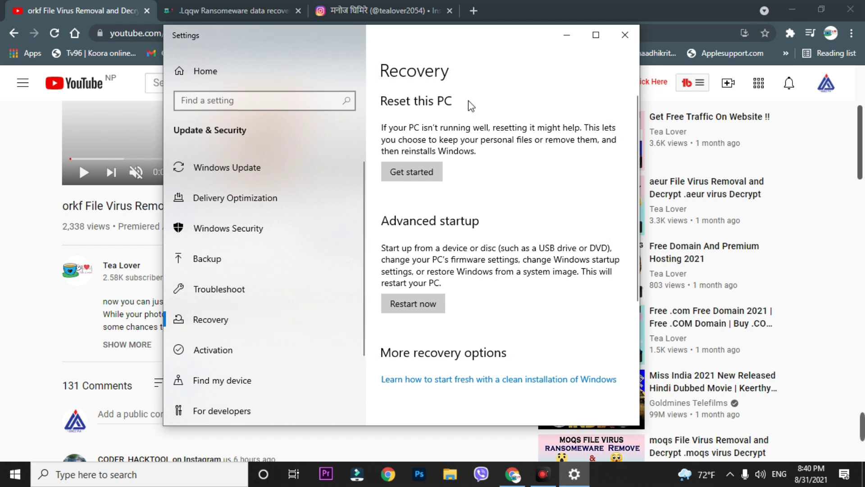
{"action": "left_click", "coordinate": [567, 35]}
{"action": "scroll", "coordinate": [2, 261], "scroll_direction": "up", "scroll_amount": 4}
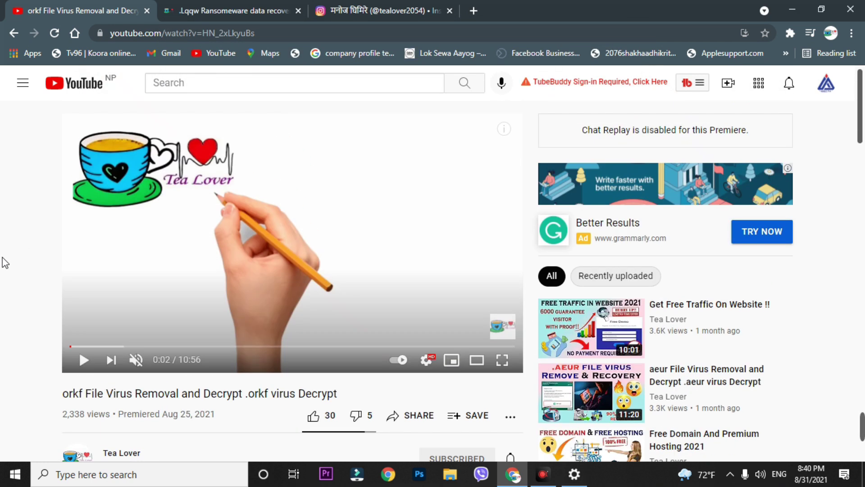
- Go to the Tea Lover website's home page and open the .Lqqw Ransomeware data recovery Process post
{"action": "left_click", "coordinate": [234, 9]}
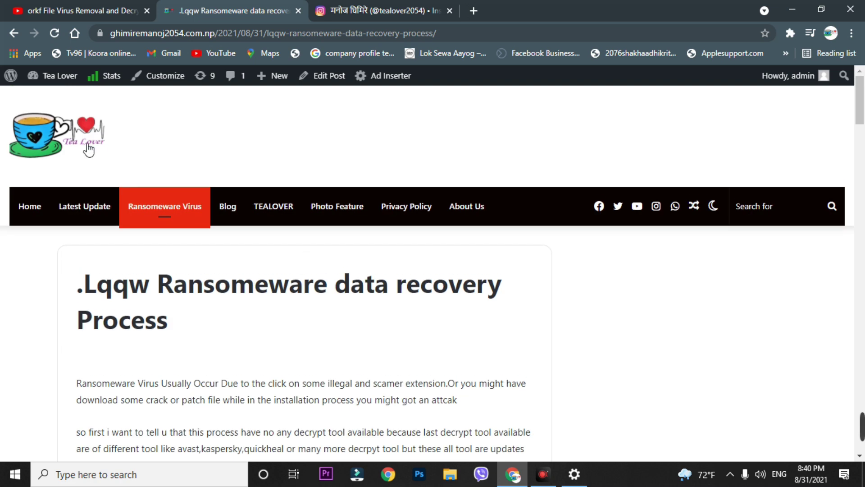
{"action": "left_click", "coordinate": [39, 219]}
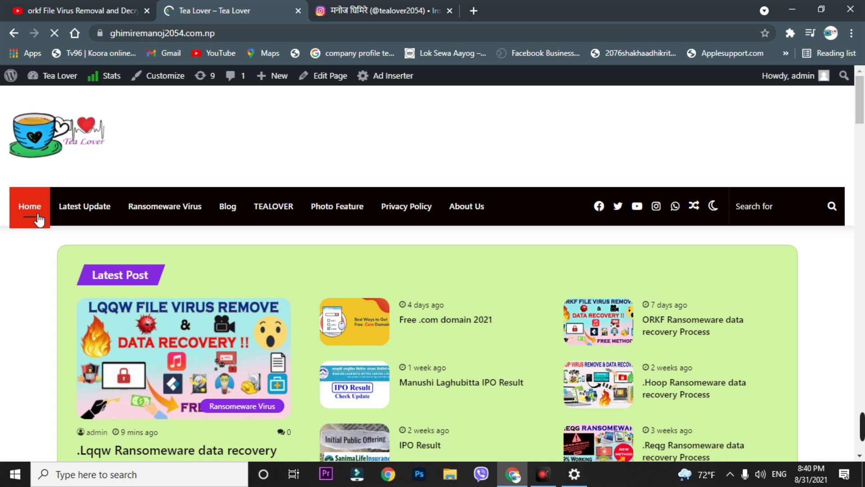
{"action": "scroll", "coordinate": [2, 331], "scroll_direction": "down", "scroll_amount": 1}
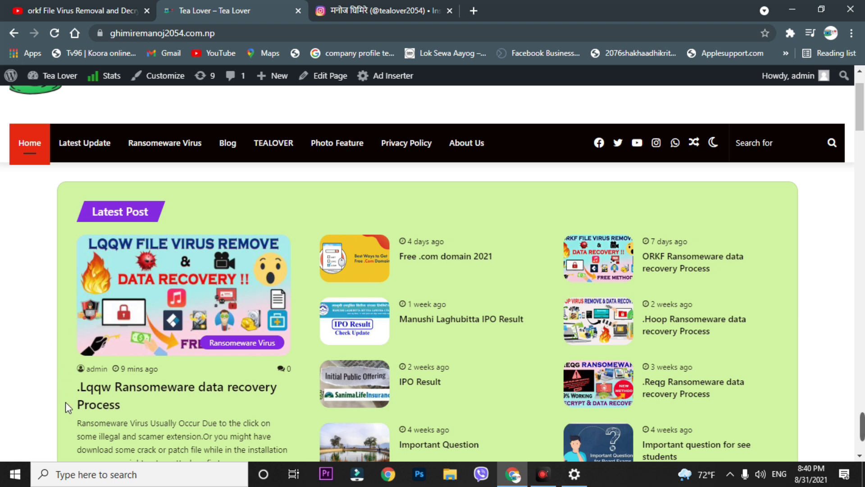
{"action": "left_click", "coordinate": [149, 392]}
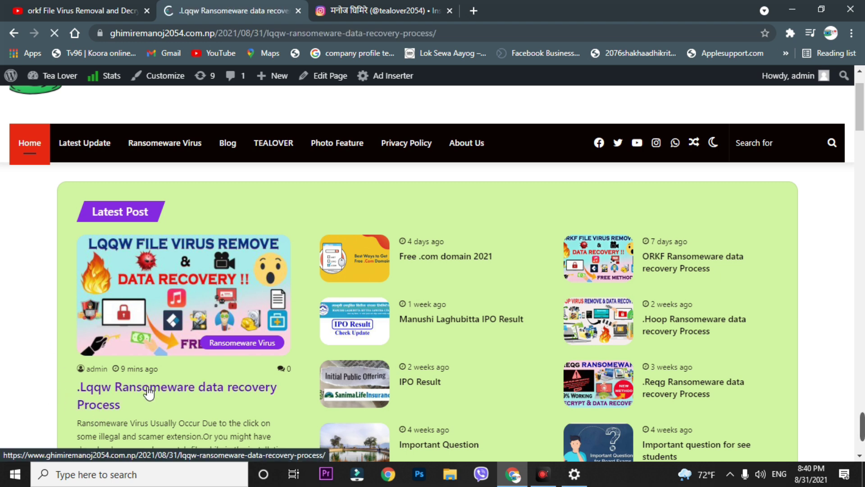
- Open the post's Download link in a new tab and show the Google Drive page for steller Data Recovery.rar
{"action": "scroll", "coordinate": [316, 270], "scroll_direction": "down", "scroll_amount": 20}
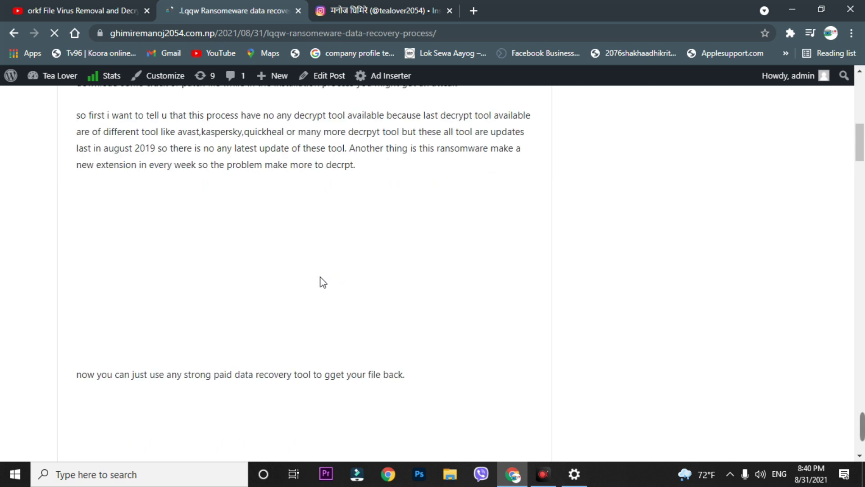
{"action": "scroll", "coordinate": [330, 285], "scroll_direction": "down", "scroll_amount": 15}
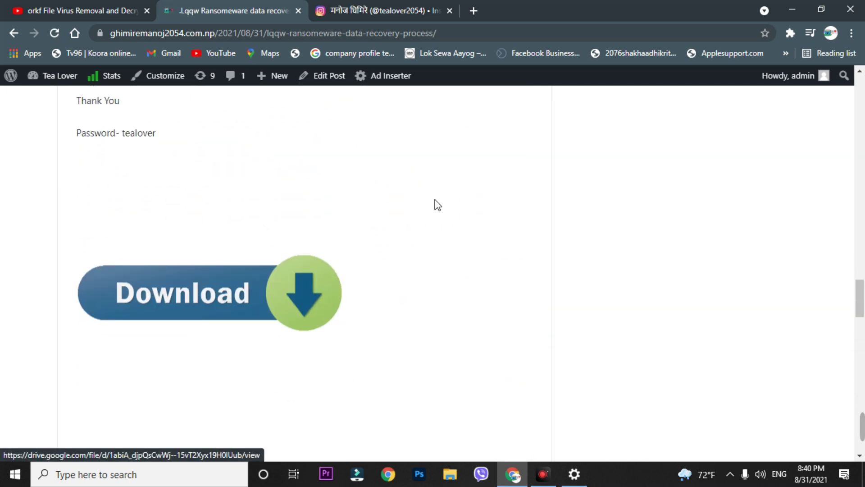
{"action": "scroll", "coordinate": [189, 198], "scroll_direction": "down", "scroll_amount": 2}
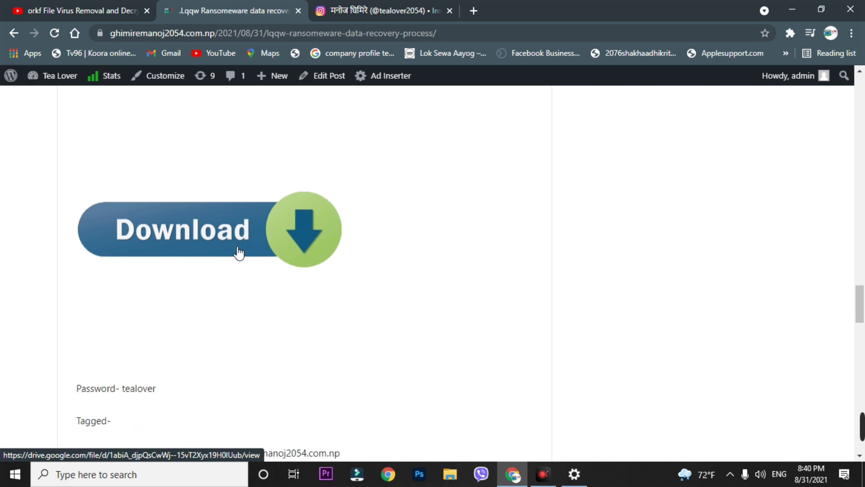
{"action": "right_click", "coordinate": [204, 201]}
{"action": "left_click", "coordinate": [266, 212]}
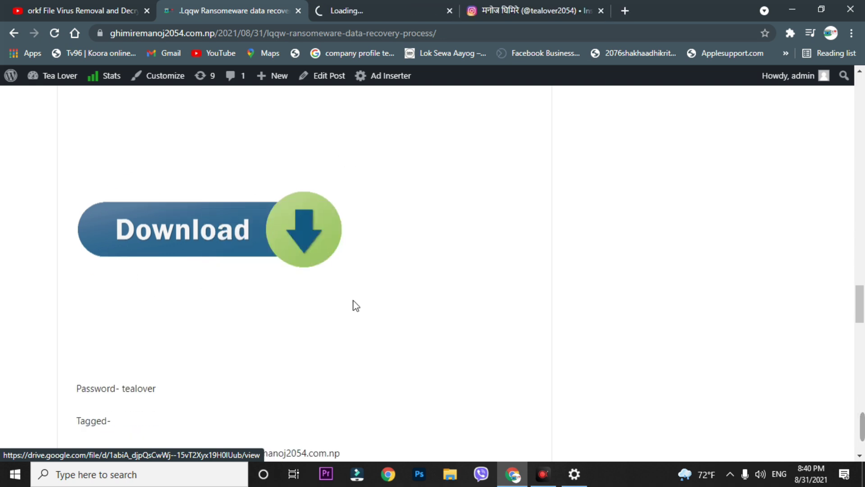
{"action": "left_click", "coordinate": [373, 11]}
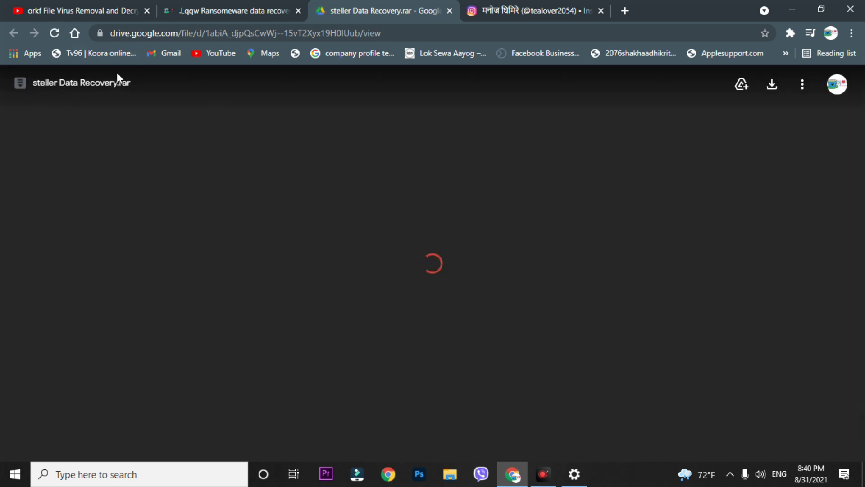
- Return to the .Lqqw Ransomeware data recovery post, point out the archive password above the Download image, and minimize the browser
{"action": "key", "text": "ctrl+shift+Tab"}
{"action": "scroll", "coordinate": [203, 315], "scroll_direction": "up", "scroll_amount": 2}
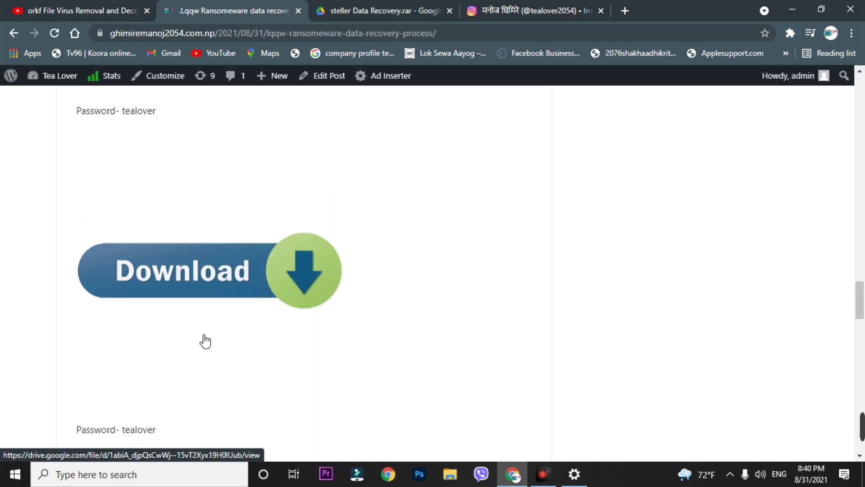
{"action": "double_click", "coordinate": [130, 132]}
{"action": "left_click", "coordinate": [169, 159]}
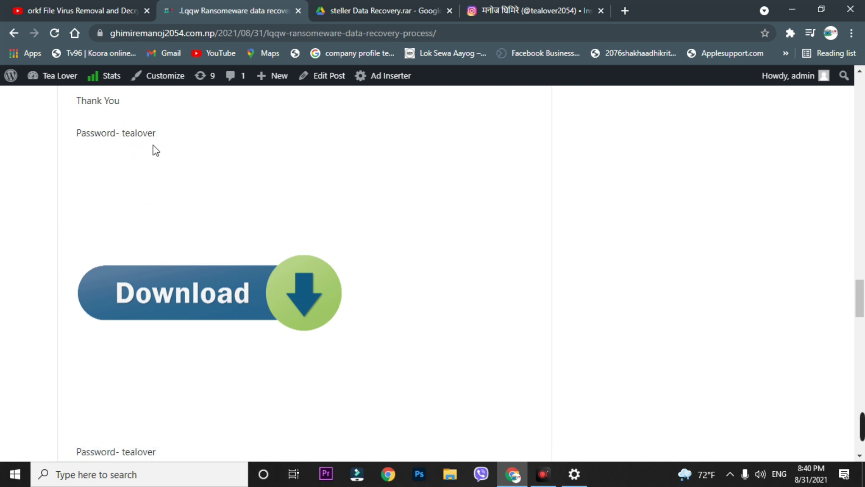
{"action": "left_click", "coordinate": [794, 9]}
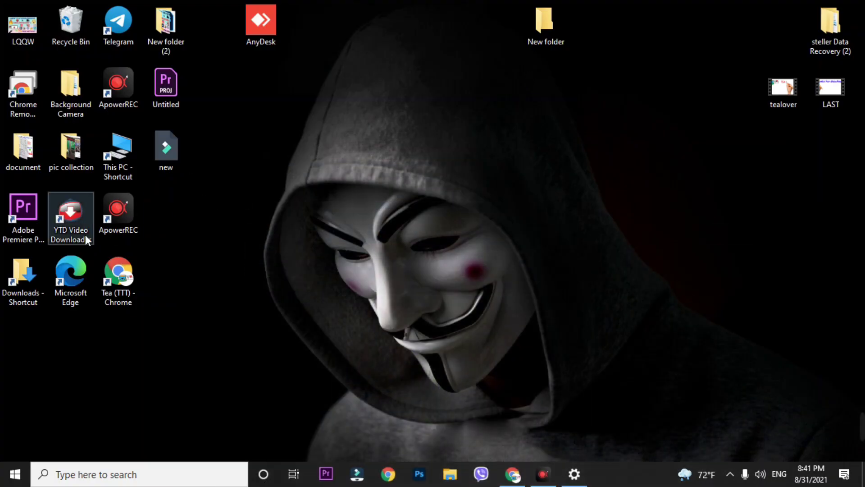
- Open the Stellar_Data_Recovery_Professional_9.0.0.5 folder and launch its Stellar Data Recovery installer with English as the setup language
{"action": "left_click", "coordinate": [450, 473]}
{"action": "left_click", "coordinate": [702, 42]}
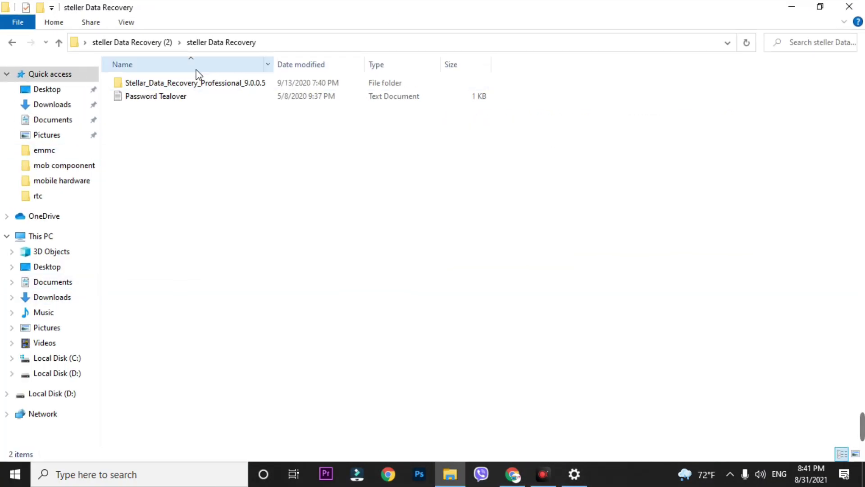
{"action": "left_click", "coordinate": [203, 84]}
{"action": "double_click", "coordinate": [203, 84]}
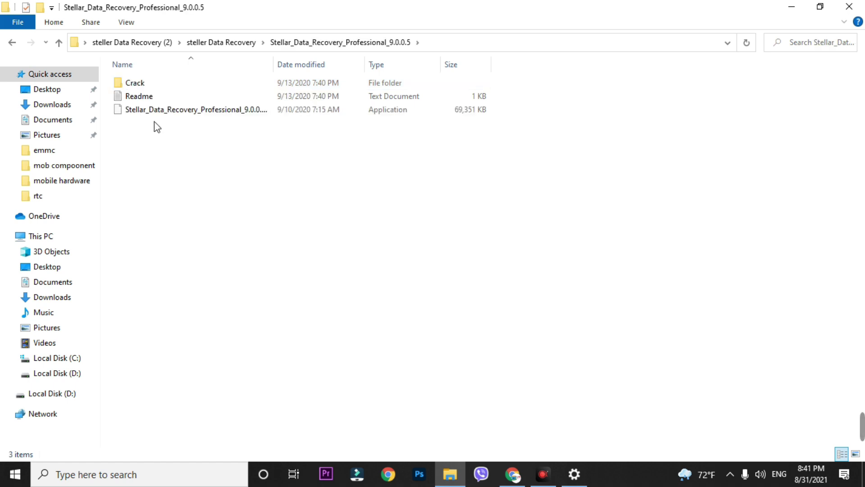
{"action": "double_click", "coordinate": [163, 110]}
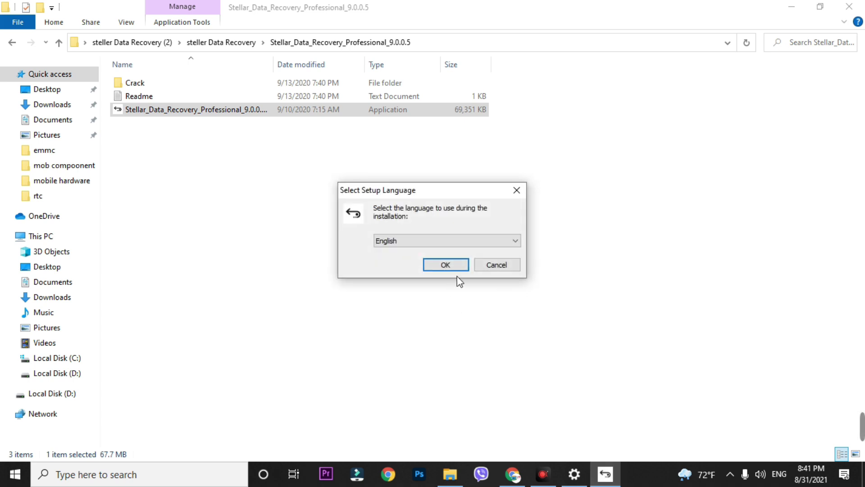
{"action": "left_click", "coordinate": [401, 244]}
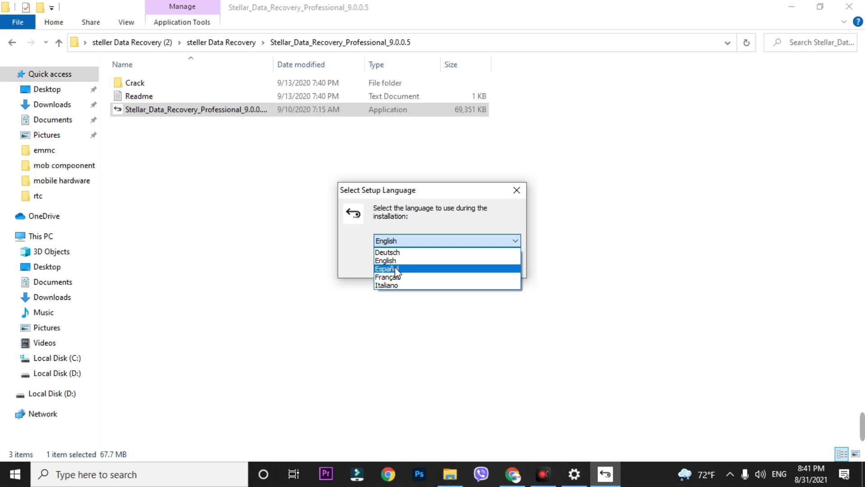
{"action": "left_click", "coordinate": [408, 240]}
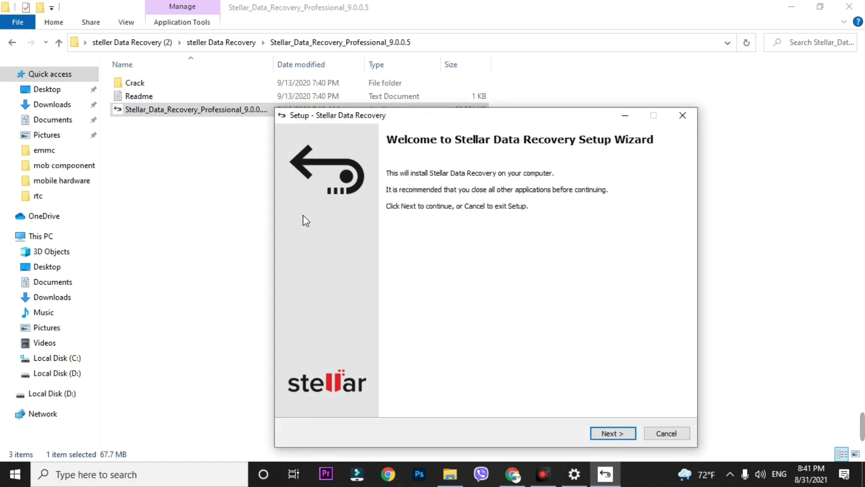
- Install Stellar Data Recovery to C:\Program Files\Stellar Data Recovery, keeping the default option to create a desktop icon
{"action": "left_click", "coordinate": [597, 434]}
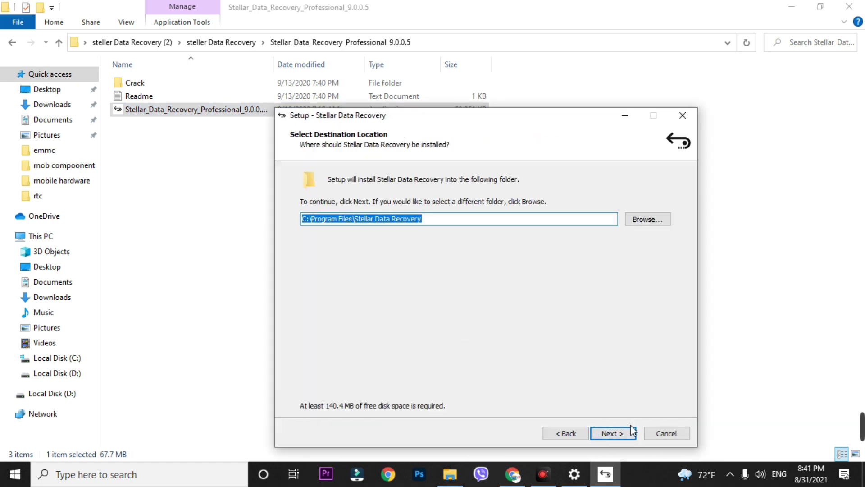
{"action": "left_click", "coordinate": [629, 432]}
{"action": "left_click", "coordinate": [620, 434]}
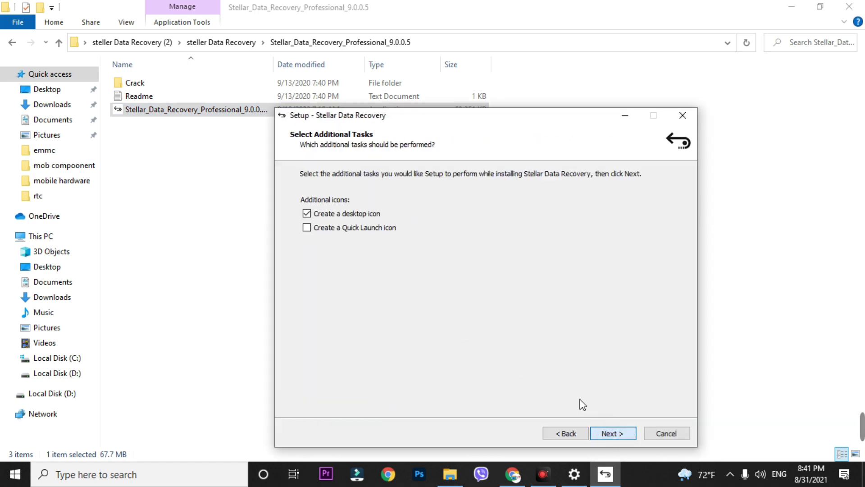
{"action": "left_click", "coordinate": [616, 433]}
{"action": "left_click", "coordinate": [618, 434]}
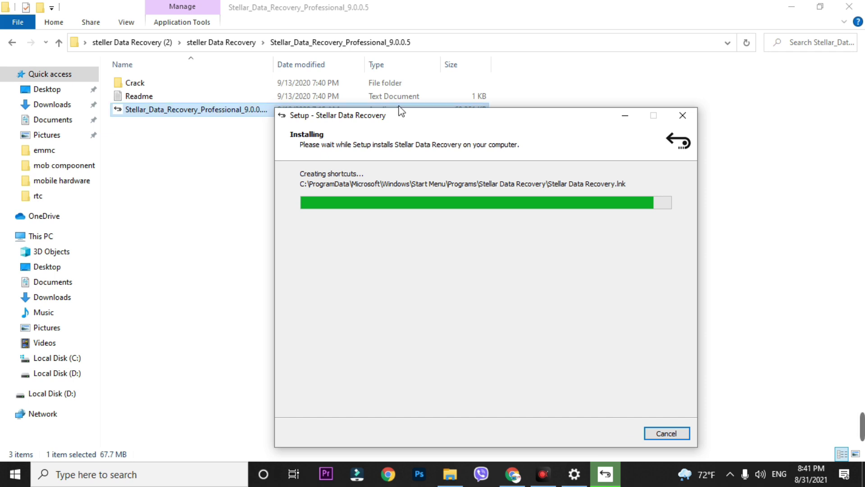
- Finish the setup with Launch Stellar Data Recovery cleared, and dismiss the Stellar installation web page along with the browser window
{"action": "left_click_drag", "start_coordinate": [454, 117], "coordinate": [456, 73]}
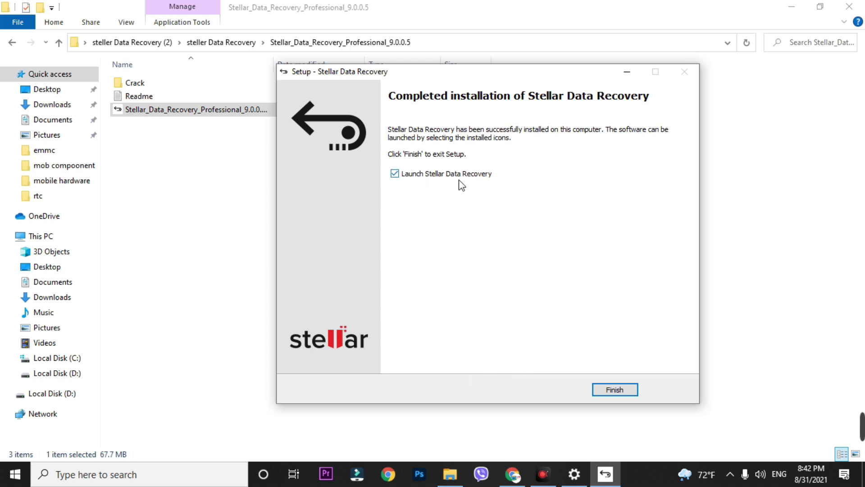
{"action": "left_click", "coordinate": [399, 176]}
{"action": "left_click", "coordinate": [614, 390]}
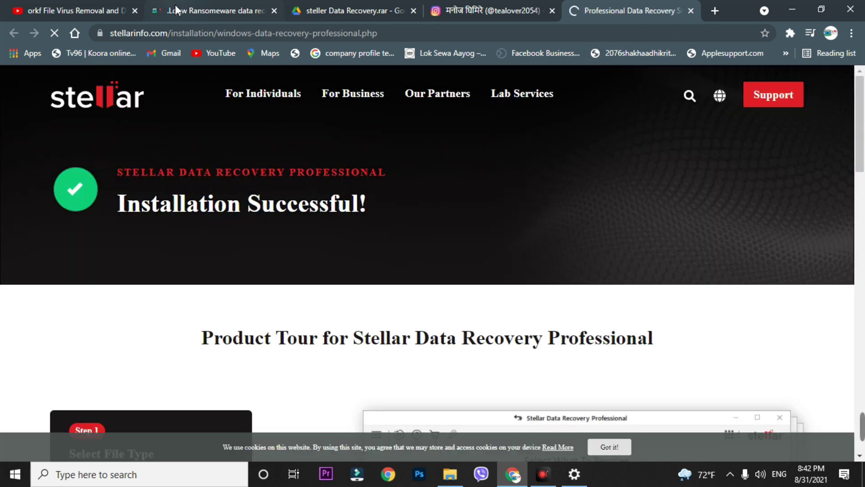
{"action": "left_click", "coordinate": [691, 11]}
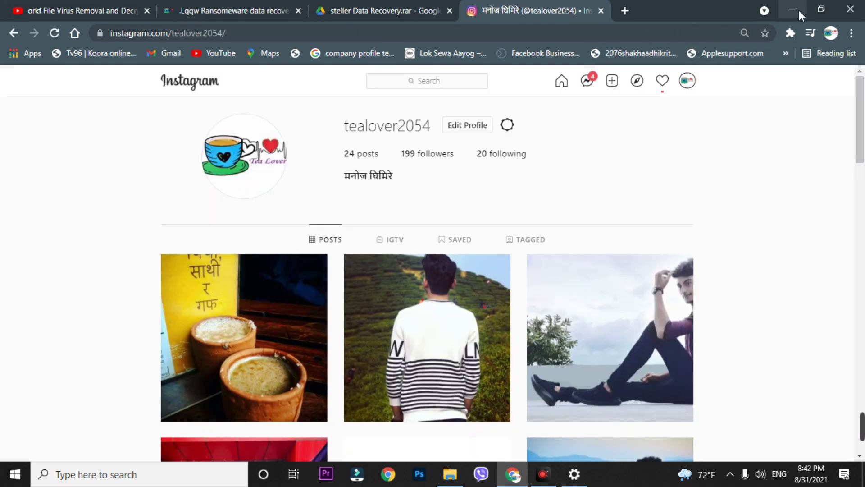
{"action": "left_click", "coordinate": [793, 10]}
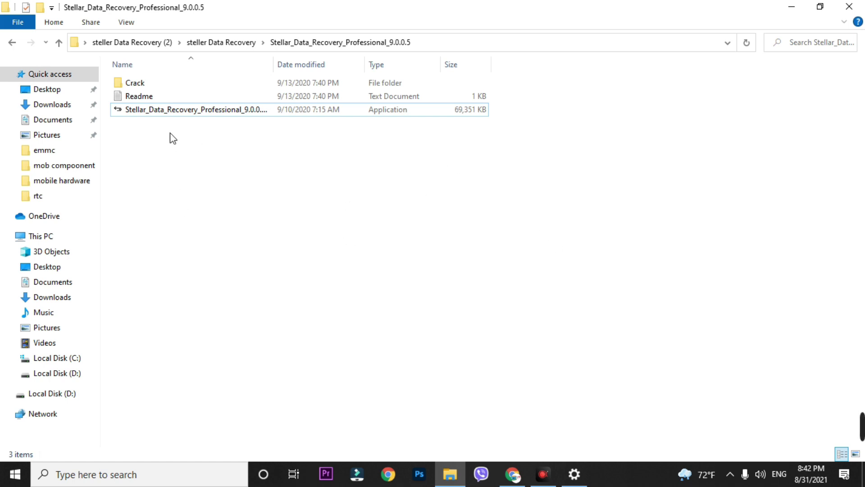
- Open the x64 folder inside Crack and point out its four Stellar application files
{"action": "double_click", "coordinate": [189, 90]}
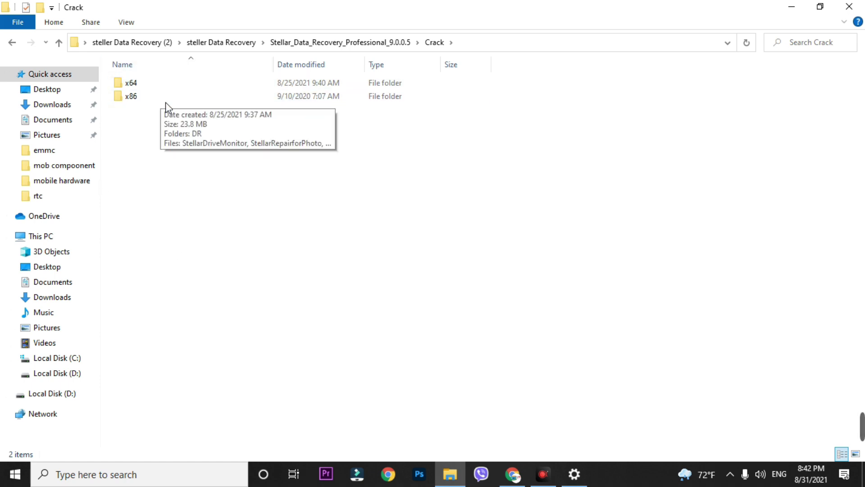
{"action": "double_click", "coordinate": [161, 82]}
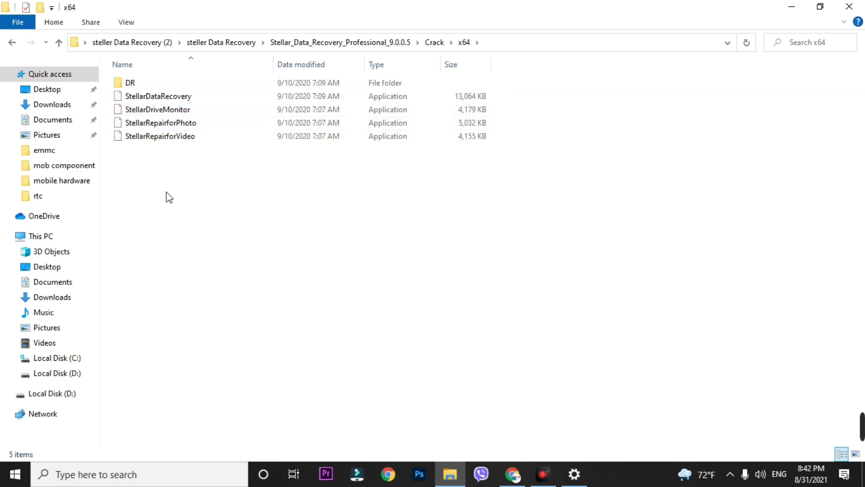
{"action": "left_click_drag", "start_coordinate": [169, 209], "coordinate": [160, 93]}
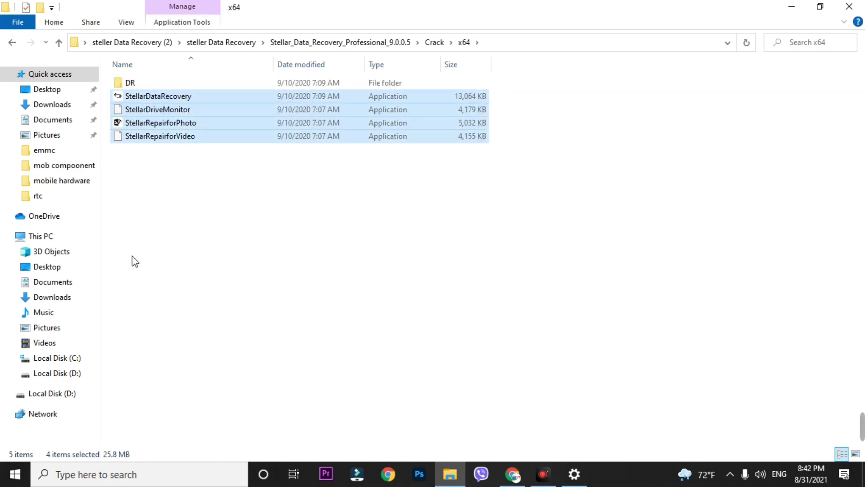
{"action": "left_click", "coordinate": [177, 210]}
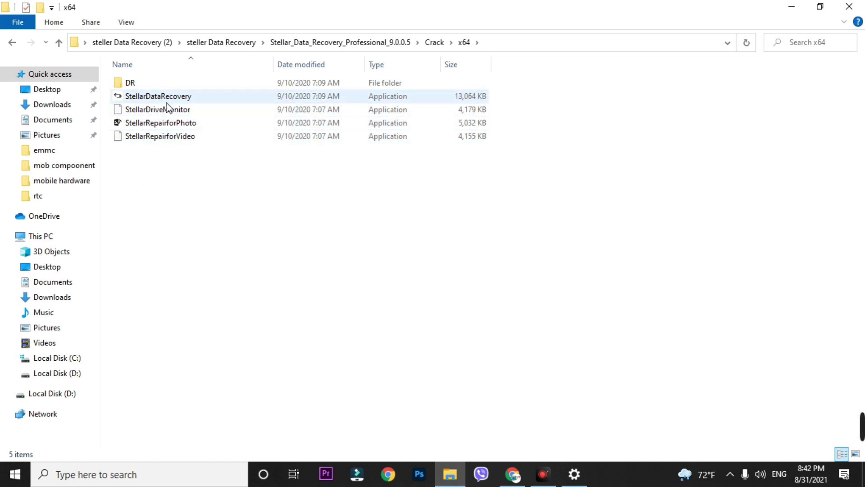
- Copy the StellarDataRecovery application from the DR subfolder into the parent x64 folder
{"action": "double_click", "coordinate": [158, 83]}
{"action": "left_click", "coordinate": [153, 87]}
{"action": "right_click", "coordinate": [153, 87]}
{"action": "left_click", "coordinate": [190, 320]}
{"action": "left_click", "coordinate": [57, 43]}
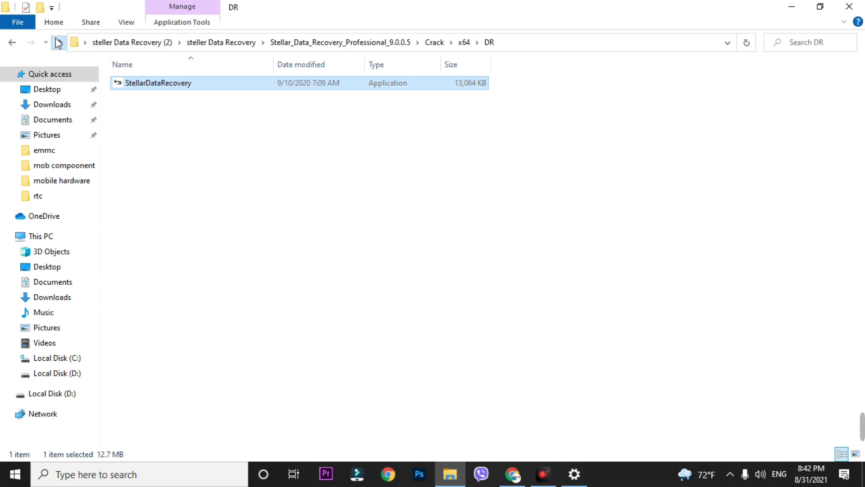
{"action": "right_click", "coordinate": [175, 178]}
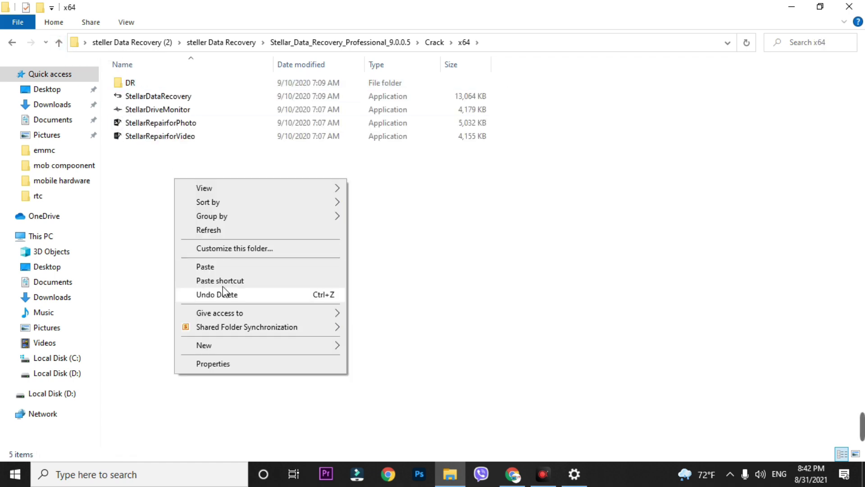
{"action": "left_click", "coordinate": [239, 266]}
{"action": "left_click", "coordinate": [317, 253]}
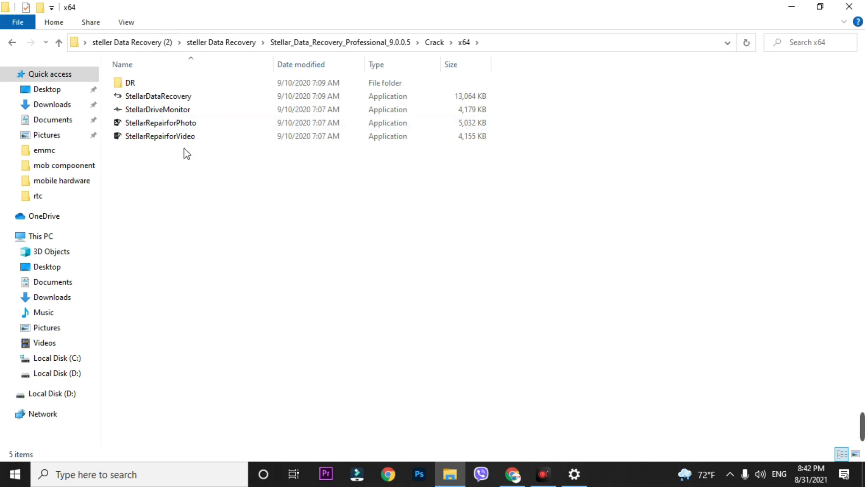
- Copy the four Stellar application files in the x64 folder to the clipboard and minimize the folder window
{"action": "left_click_drag", "start_coordinate": [180, 195], "coordinate": [167, 96]}
{"action": "right_click", "coordinate": [167, 96]}
{"action": "left_click", "coordinate": [201, 274]}
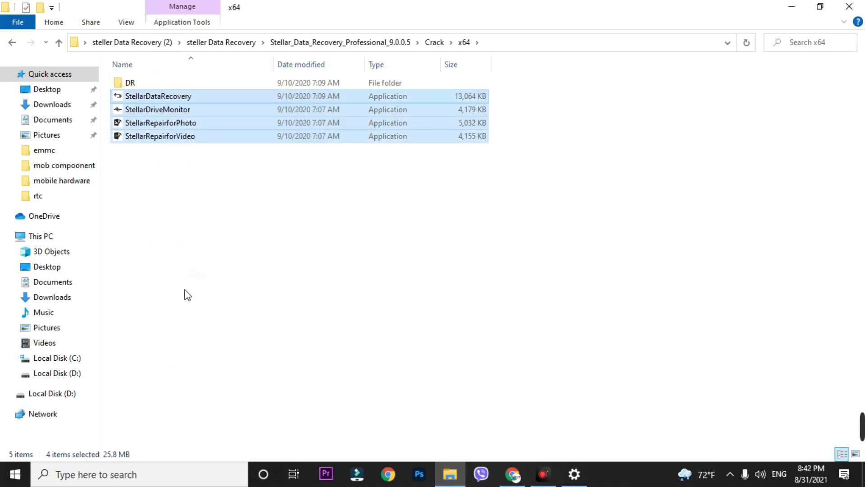
{"action": "left_click", "coordinate": [792, 6]}
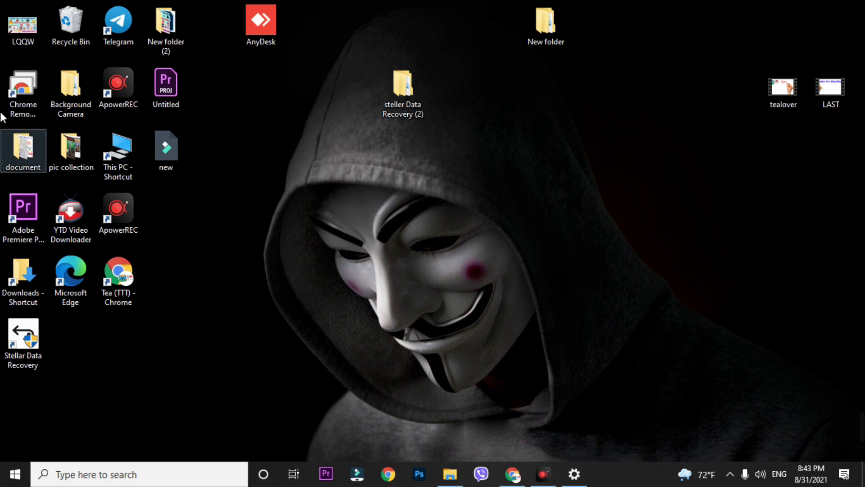
- Move the Stellar Data Recovery desktop shortcut below AnyDesk and open its file location in a maximized window
{"action": "left_click_drag", "start_coordinate": [28, 356], "coordinate": [199, 329]}
{"action": "left_click_drag", "start_coordinate": [275, 149], "coordinate": [275, 153]}
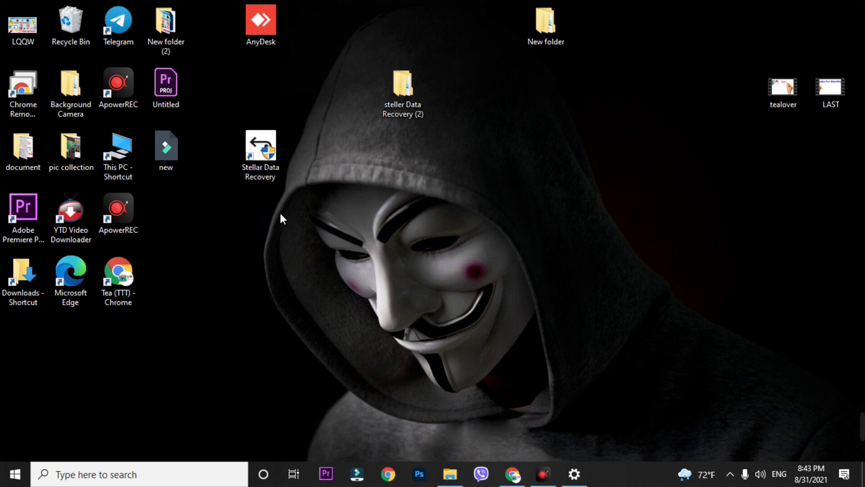
{"action": "right_click", "coordinate": [265, 142]}
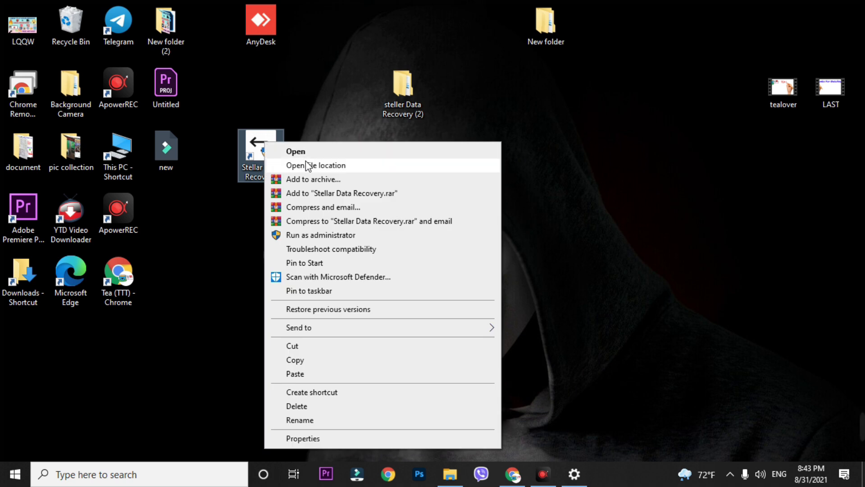
{"action": "left_click", "coordinate": [341, 166]}
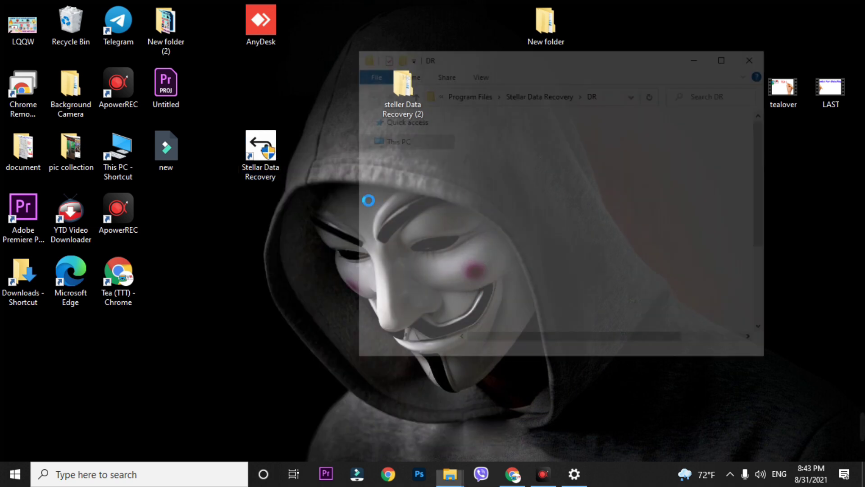
{"action": "left_click", "coordinate": [726, 55]}
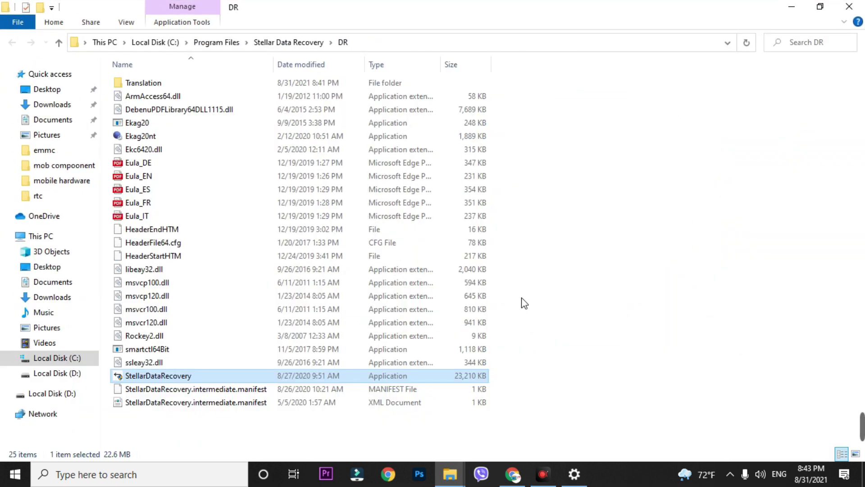
- Paste the four copied applications into the installed DR folder, replacing the existing StellarDataRecovery.exe with administrator permission, and close the folder window
{"action": "left_click", "coordinate": [589, 171]}
{"action": "right_click", "coordinate": [612, 121]}
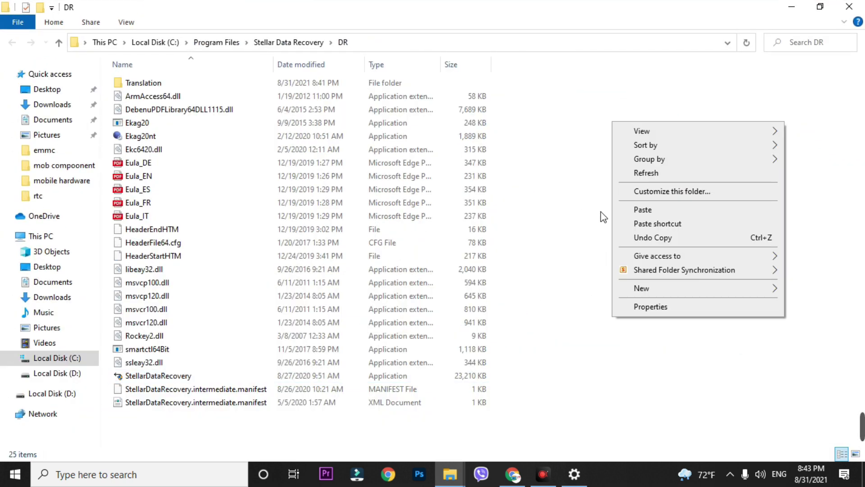
{"action": "left_click", "coordinate": [628, 213]}
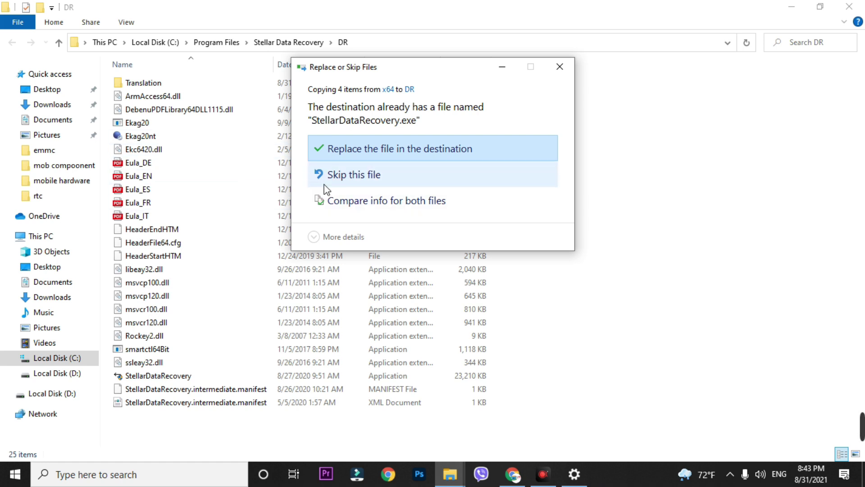
{"action": "left_click", "coordinate": [386, 150]}
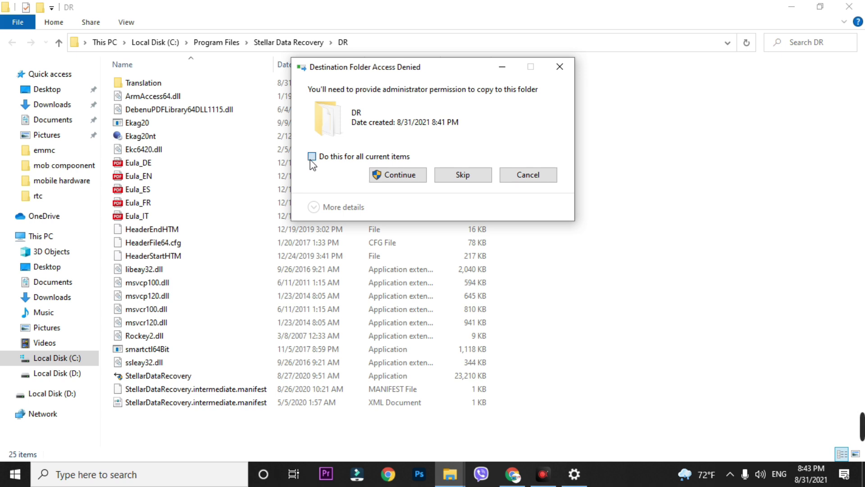
{"action": "left_click", "coordinate": [399, 174]}
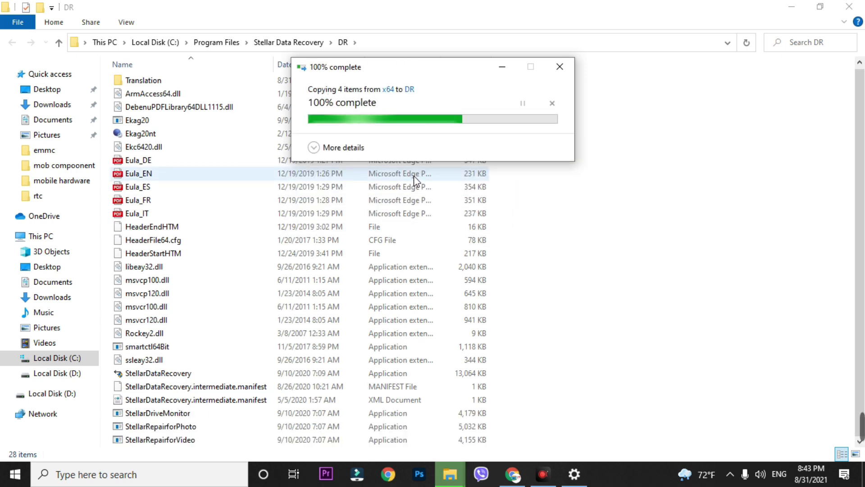
{"action": "left_click", "coordinate": [548, 177]}
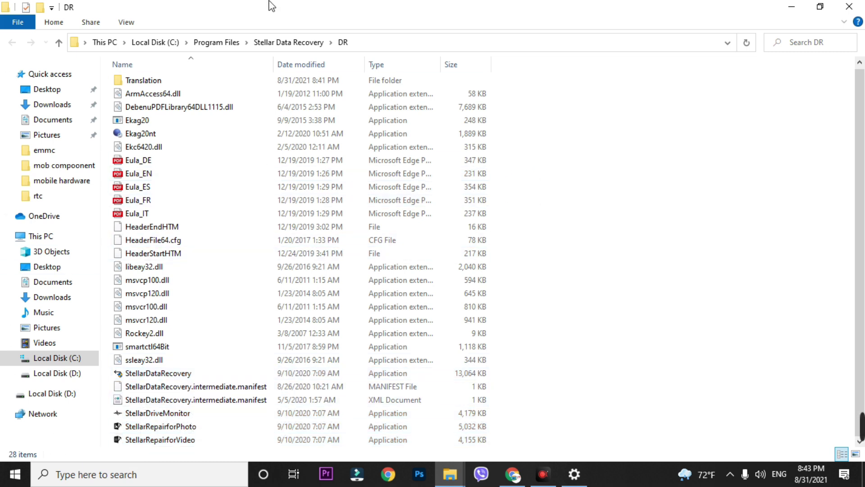
{"action": "scroll", "coordinate": [488, 288], "scroll_direction": "down", "scroll_amount": 4}
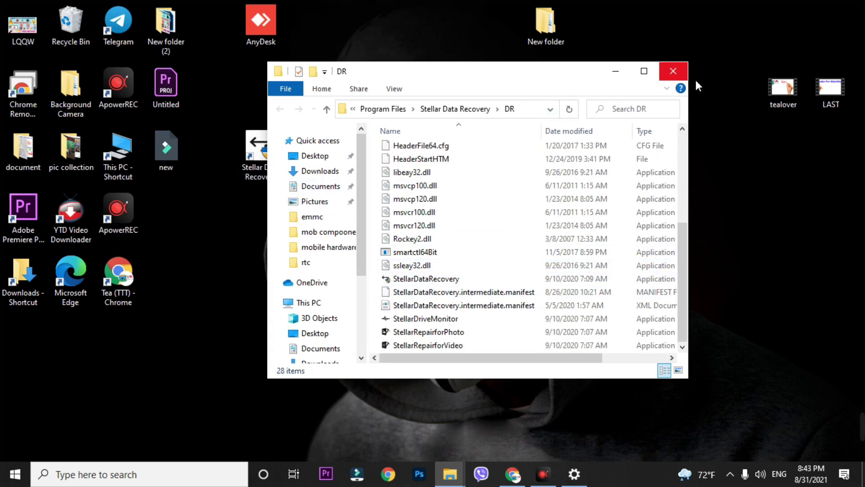
{"action": "left_click", "coordinate": [676, 73]}
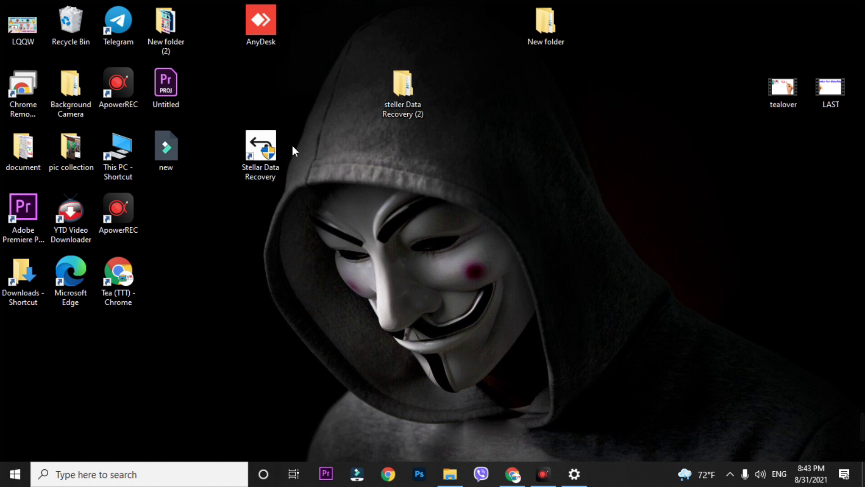
- Launch Stellar Data Recovery from the desktop, choose only Photos as the data type to recover, and continue to the location selection
{"action": "double_click", "coordinate": [266, 149]}
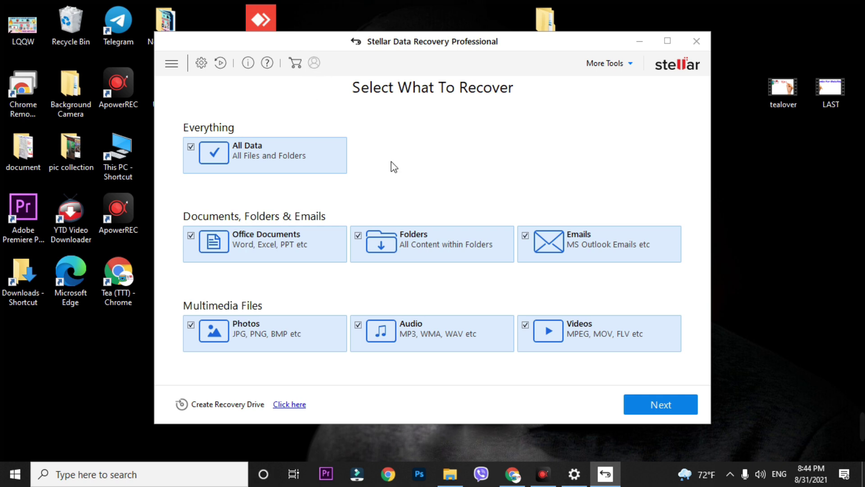
{"action": "left_click", "coordinate": [191, 147]}
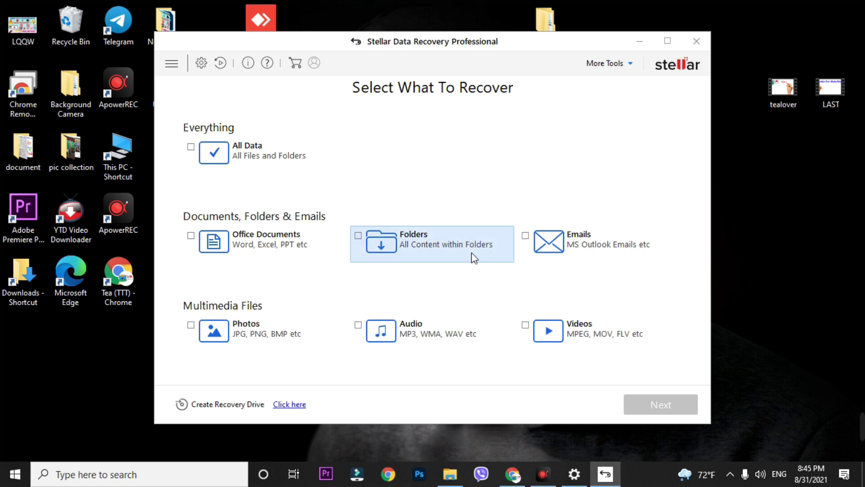
{"action": "left_click", "coordinate": [191, 326]}
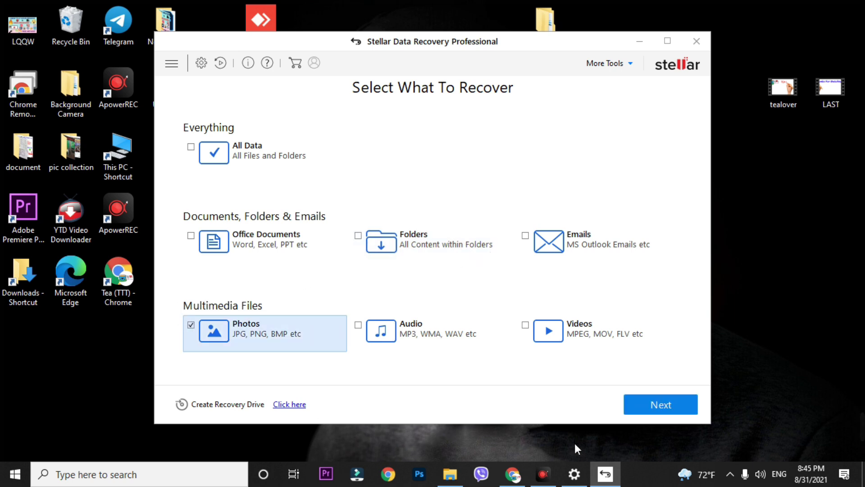
{"action": "left_click", "coordinate": [652, 411]}
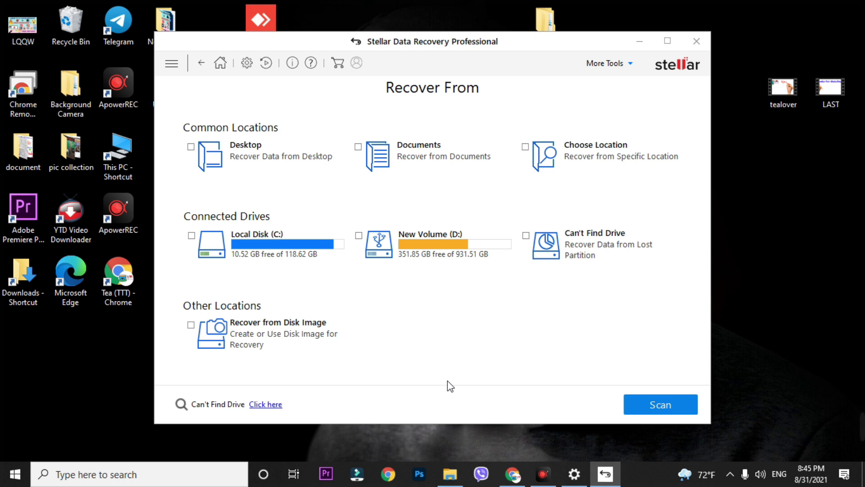
- Start a Deep Scan of New Volume (D:) and move the recovery window clear of the desktop icons beside it
{"action": "left_click", "coordinate": [363, 255]}
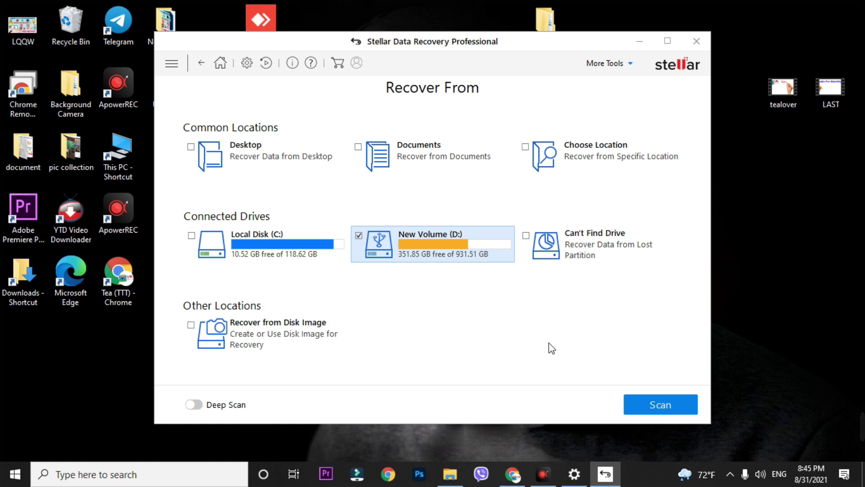
{"action": "left_click", "coordinate": [199, 407]}
{"action": "left_click", "coordinate": [648, 401]}
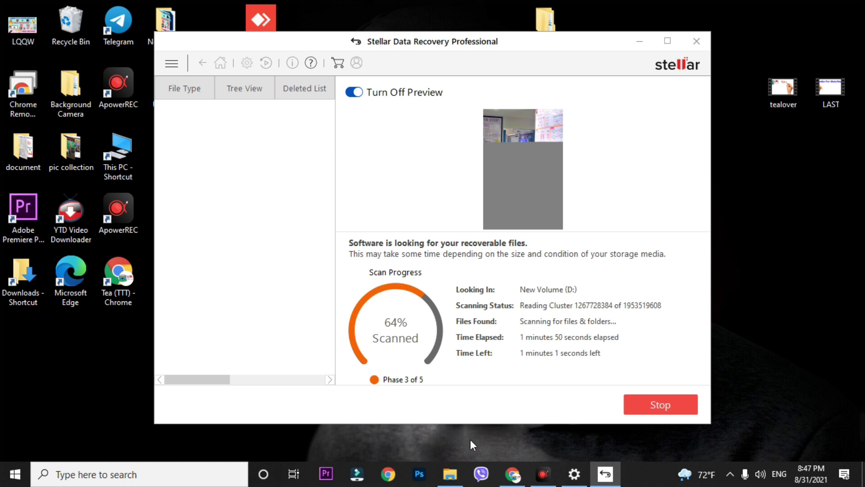
{"action": "left_click_drag", "start_coordinate": [445, 45], "coordinate": [493, 72]}
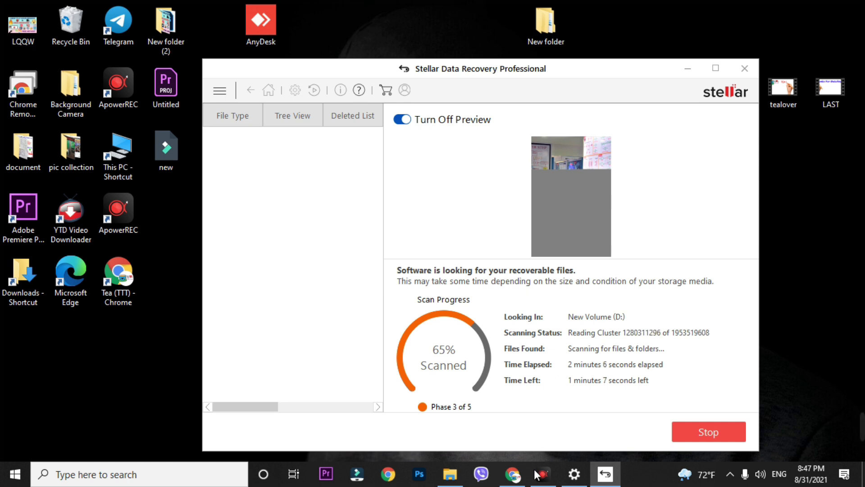
- Switch to Chrome and examine the Ransomware Virus Recovery Service page, including its ransomware explanation and the Ransomware Types section
{"action": "left_click", "coordinate": [512, 474]}
{"action": "scroll", "coordinate": [368, 236], "scroll_direction": "down", "scroll_amount": 3}
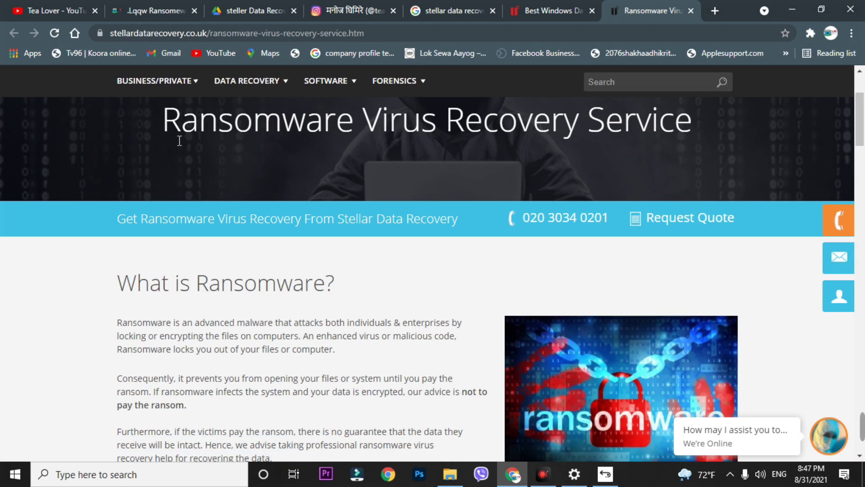
{"action": "left_click_drag", "start_coordinate": [156, 131], "coordinate": [699, 138]}
{"action": "left_click", "coordinate": [396, 282]}
{"action": "scroll", "coordinate": [397, 288], "scroll_direction": "down", "scroll_amount": 3}
{"action": "scroll", "coordinate": [398, 289], "scroll_direction": "down", "scroll_amount": 5}
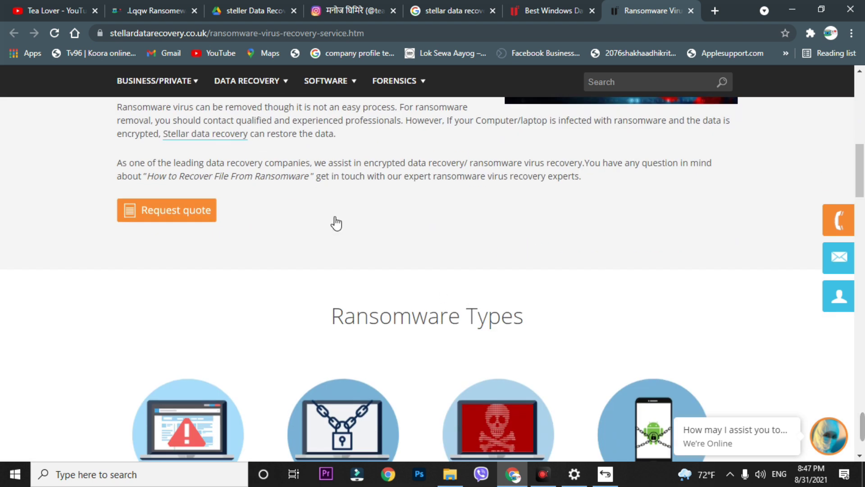
{"action": "scroll", "coordinate": [337, 219], "scroll_direction": "down", "scroll_amount": 4}
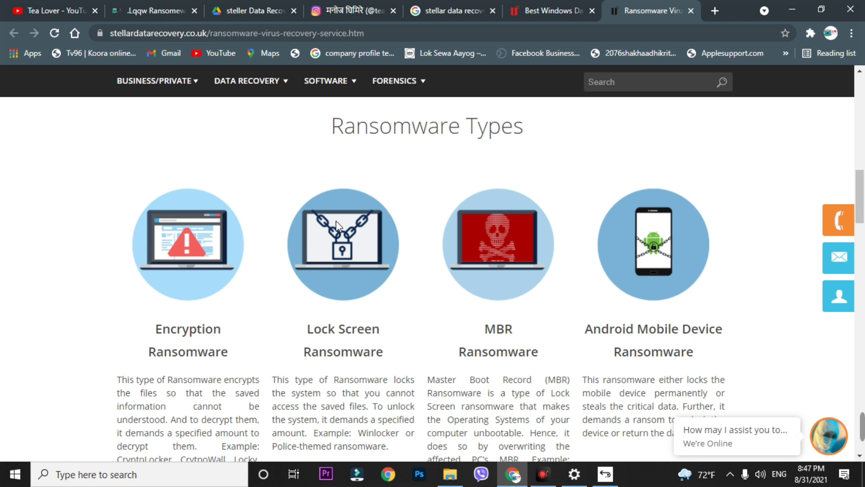
{"action": "scroll", "coordinate": [396, 232], "scroll_direction": "down", "scroll_amount": 5}
{"action": "scroll", "coordinate": [545, 256], "scroll_direction": "up", "scroll_amount": 14}
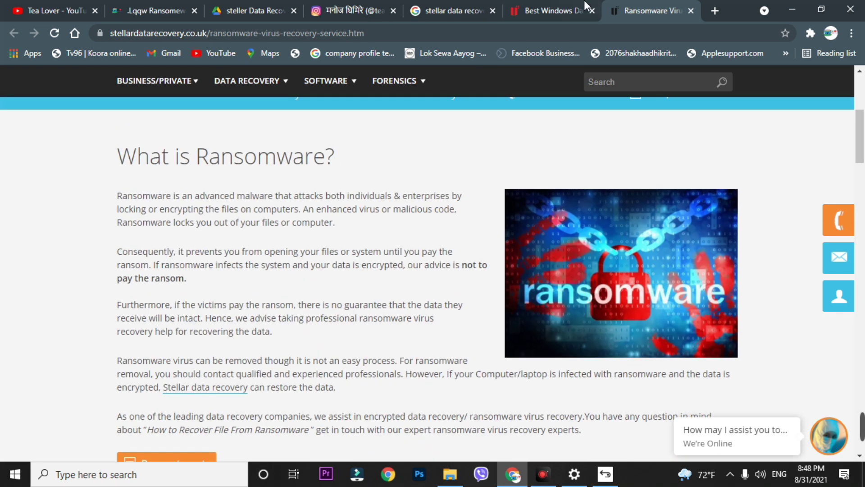
- Examine the top use cases on the Stellar Windows data recovery software page, including virus attacks and formatted drives
{"action": "left_click", "coordinate": [582, 10]}
{"action": "scroll", "coordinate": [428, 236], "scroll_direction": "up", "scroll_amount": 10}
{"action": "scroll", "coordinate": [484, 264], "scroll_direction": "up", "scroll_amount": 12}
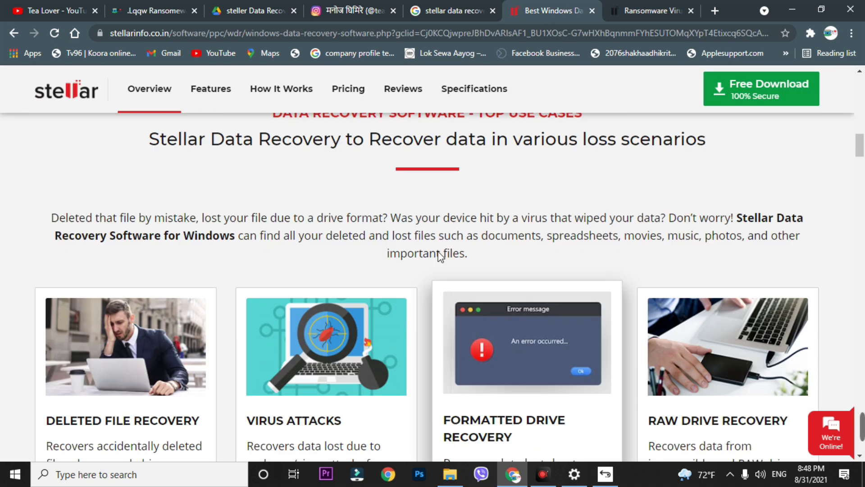
{"action": "scroll", "coordinate": [414, 244], "scroll_direction": "down", "scroll_amount": 1}
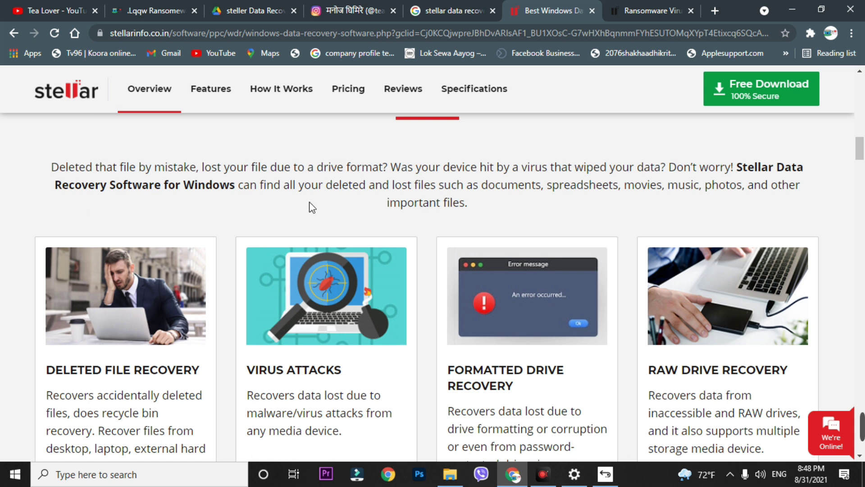
{"action": "scroll", "coordinate": [311, 206], "scroll_direction": "down", "scroll_amount": 3}
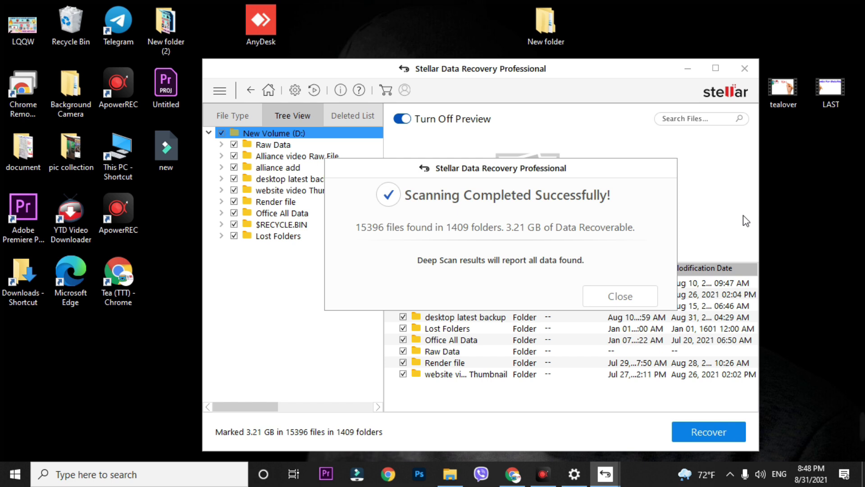
- Dismiss the scan summary and inspect the recoverable files in the JPEG folder under Raw Data and in other folders of New Volume (D:)
{"action": "left_click", "coordinate": [627, 299]}
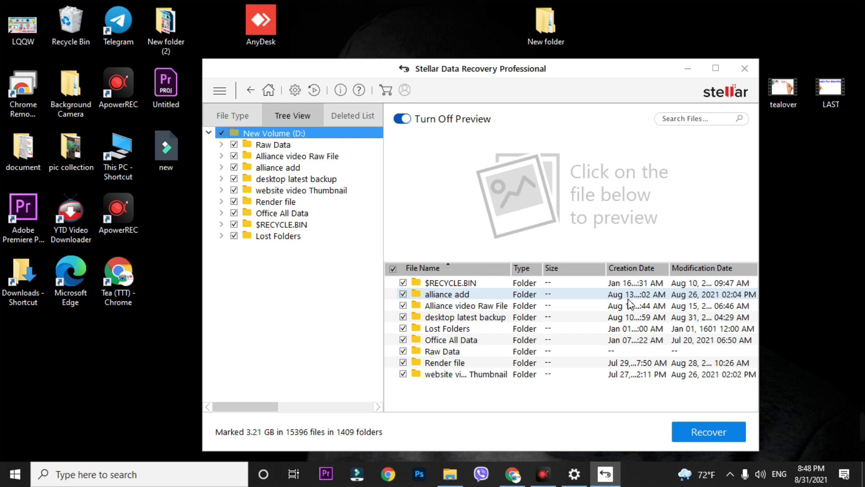
{"action": "left_click", "coordinate": [246, 145]}
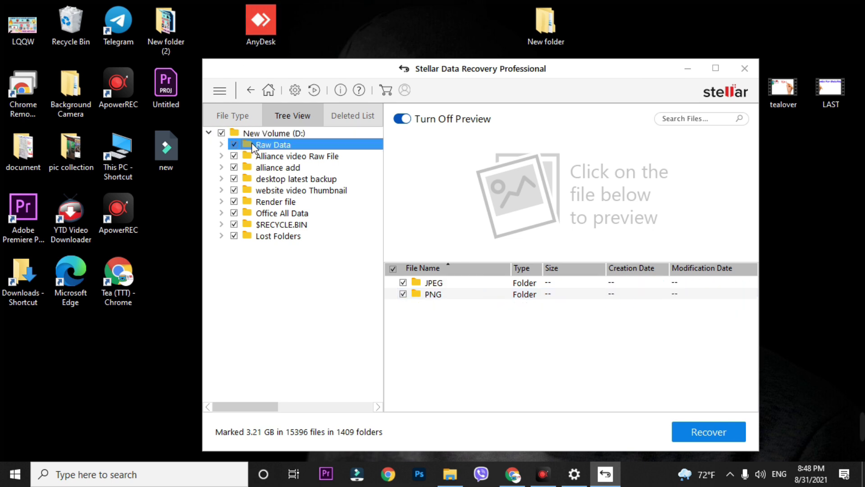
{"action": "double_click", "coordinate": [437, 284]}
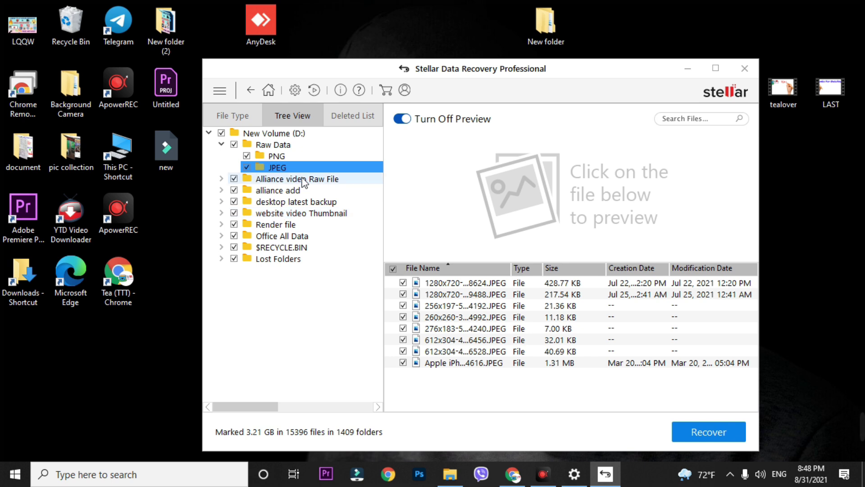
{"action": "left_click", "coordinate": [288, 190]}
{"action": "left_click", "coordinate": [293, 213]}
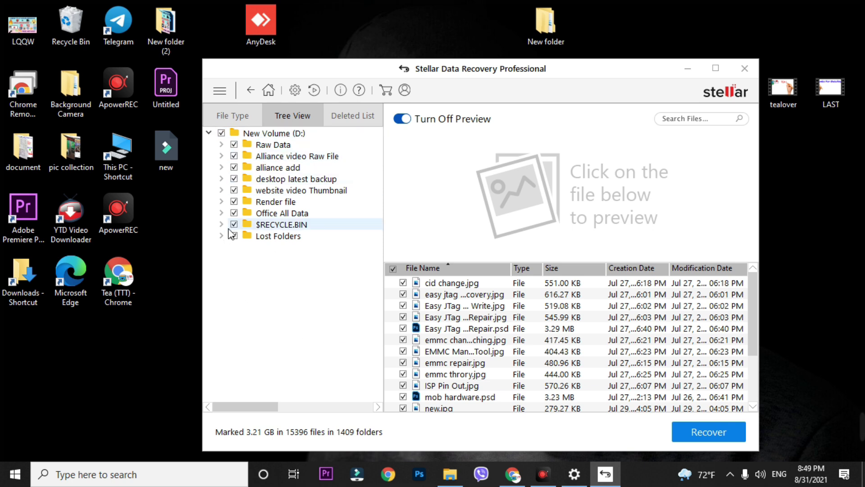
- Recover all marked files, saving them to New folder on the Desktop
{"action": "left_click", "coordinate": [689, 428]}
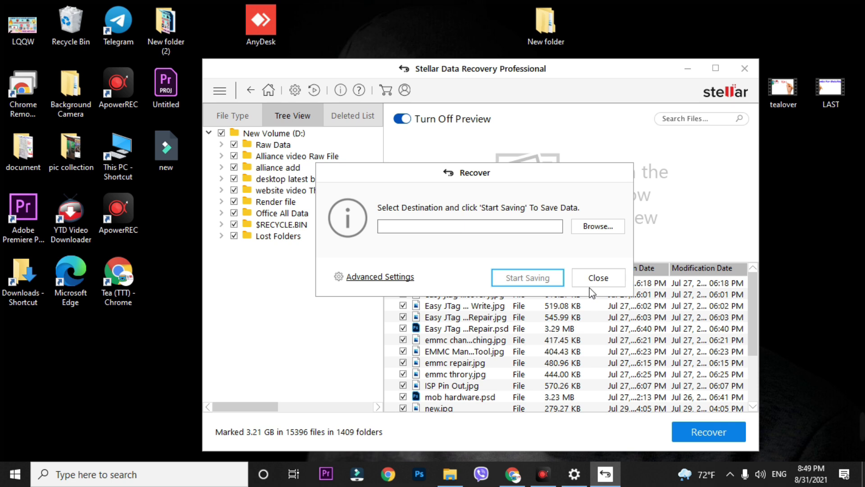
{"action": "left_click", "coordinate": [583, 226]}
{"action": "left_click_drag", "start_coordinate": [528, 145], "coordinate": [446, 55]}
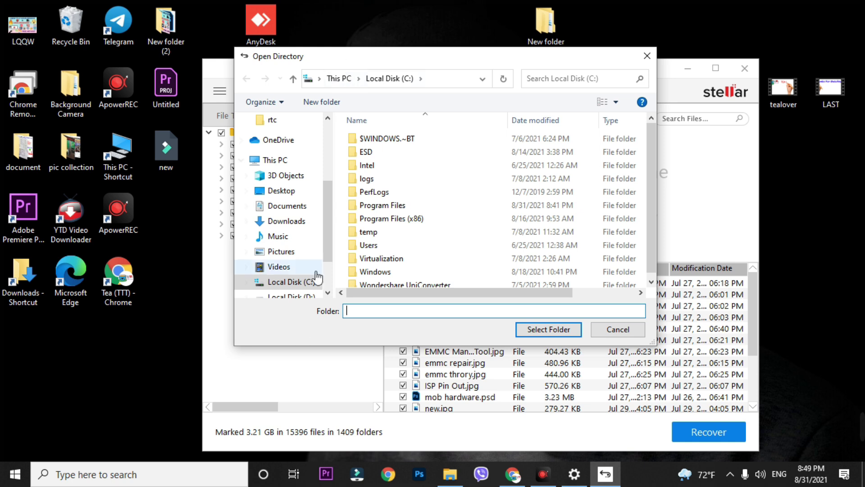
{"action": "scroll", "coordinate": [292, 239], "scroll_direction": "up", "scroll_amount": 5}
{"action": "left_click", "coordinate": [276, 144]}
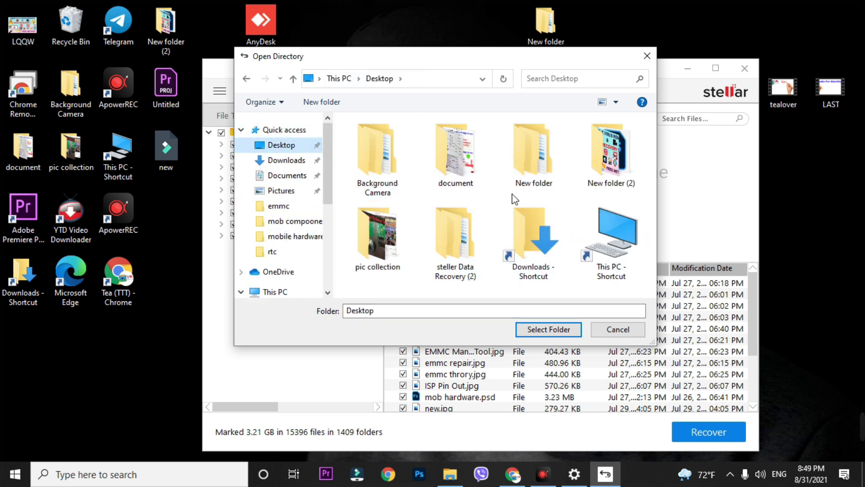
{"action": "left_click", "coordinate": [526, 161]}
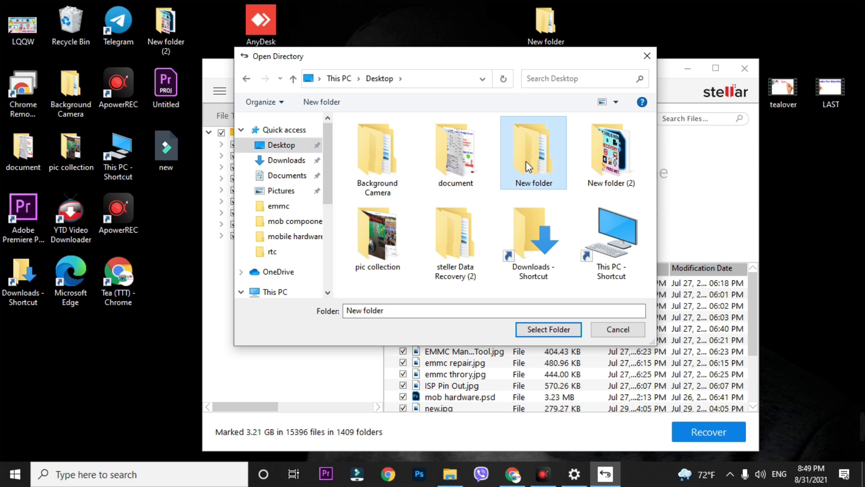
{"action": "left_click", "coordinate": [545, 332]}
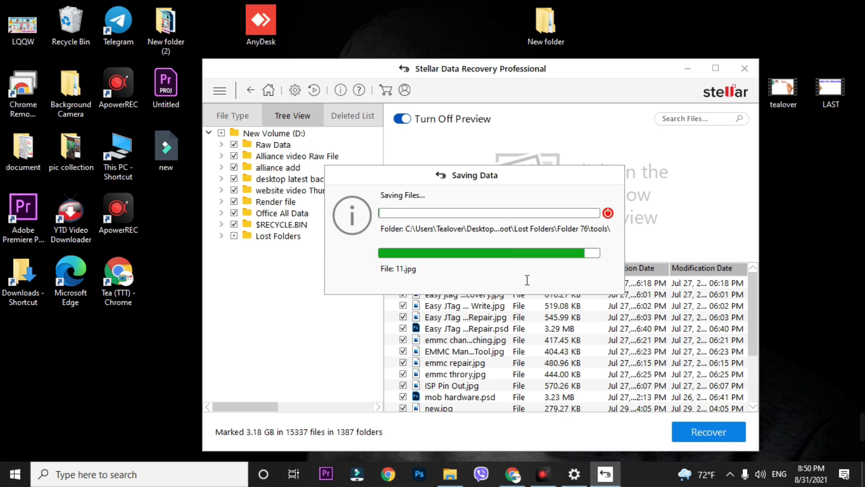
- Open New folder on the desktop and inspect the recovered files in #Root > Lost Folders > Folder 76 > FlipBook
{"action": "right_click", "coordinate": [643, 474]}
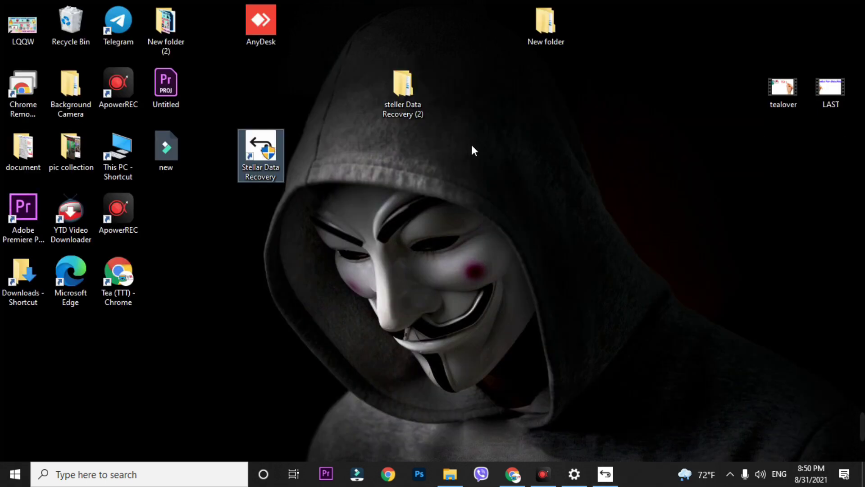
{"action": "double_click", "coordinate": [554, 27]}
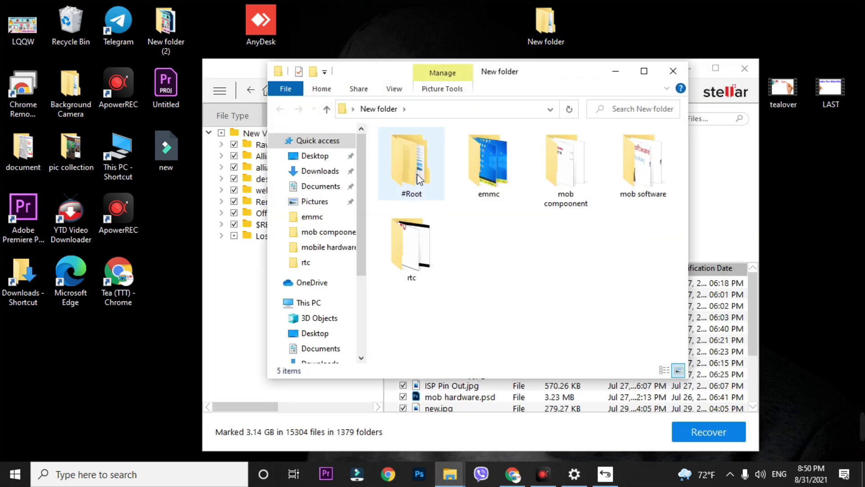
{"action": "double_click", "coordinate": [408, 178]}
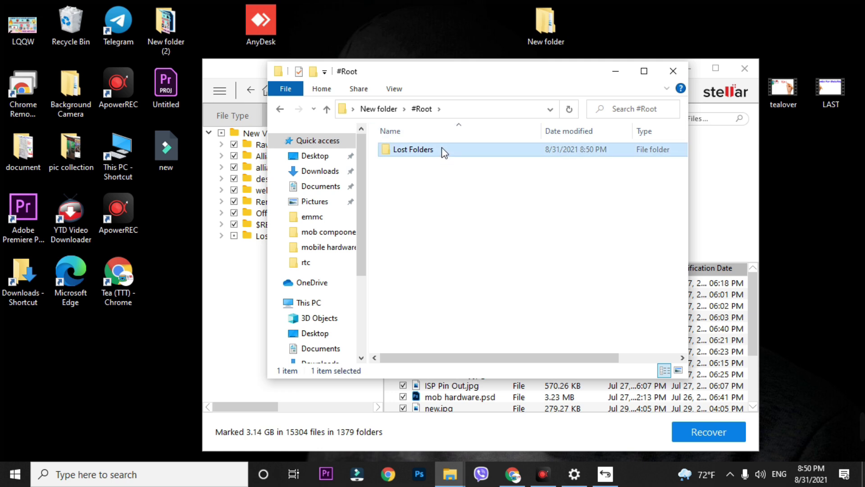
{"action": "double_click", "coordinate": [441, 151]}
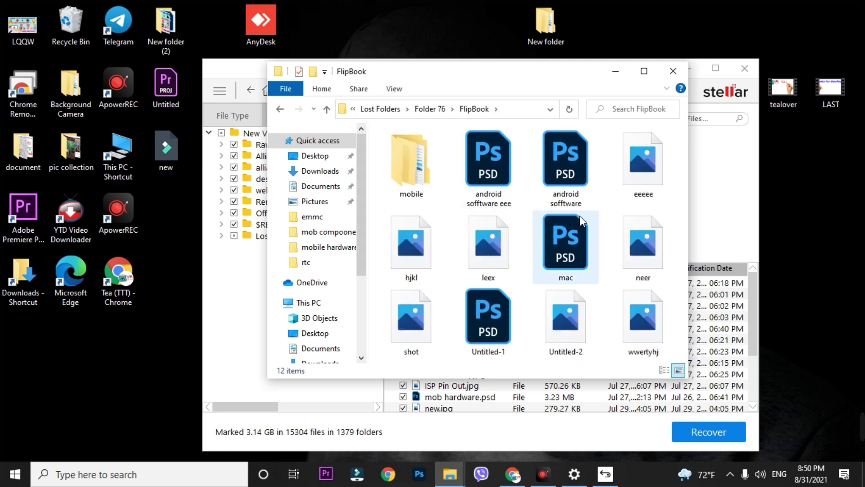
{"action": "left_click", "coordinate": [644, 71]}
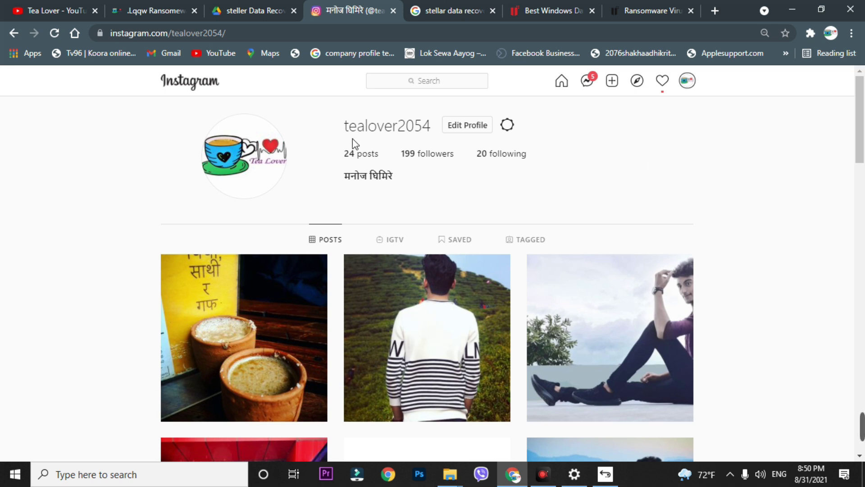
- Review the creator's Instagram profile, the .Lqqw data recovery article and the Tea Lover YouTube channel's videos in Chrome
{"action": "double_click", "coordinate": [431, 129]}
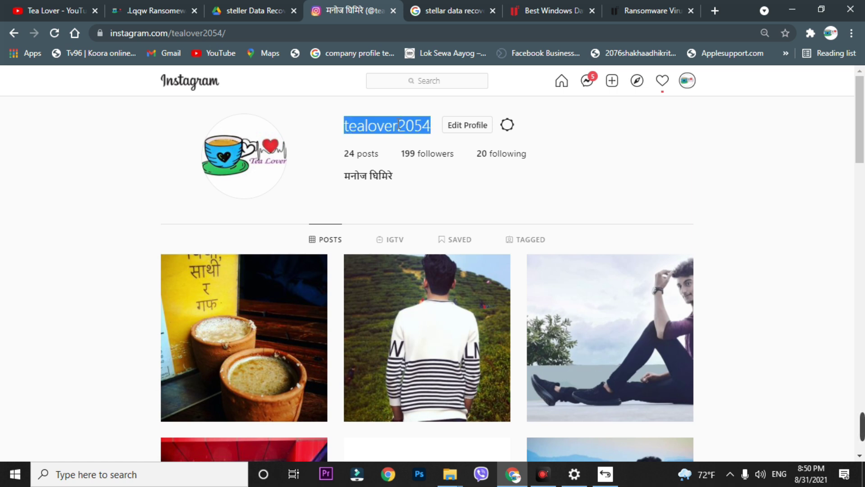
{"action": "left_click", "coordinate": [157, 10]}
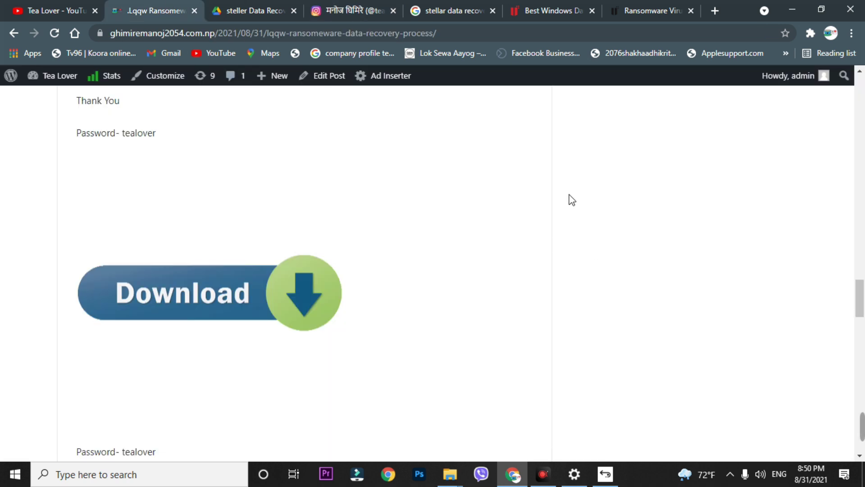
{"action": "scroll", "coordinate": [571, 199], "scroll_direction": "up", "scroll_amount": 20}
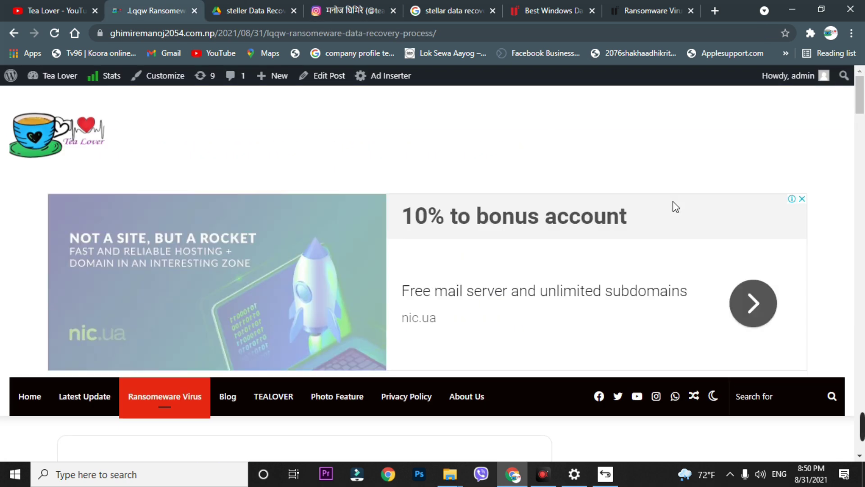
{"action": "scroll", "coordinate": [585, 359], "scroll_direction": "down", "scroll_amount": 3}
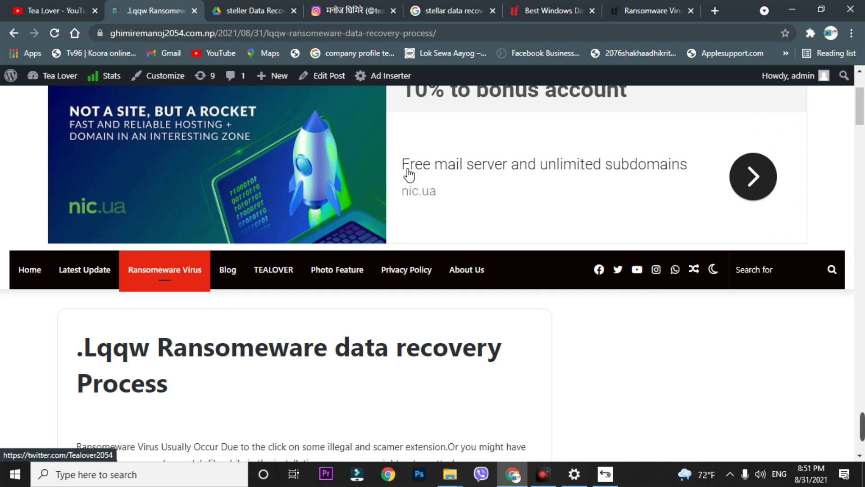
{"action": "left_click", "coordinate": [68, 6]}
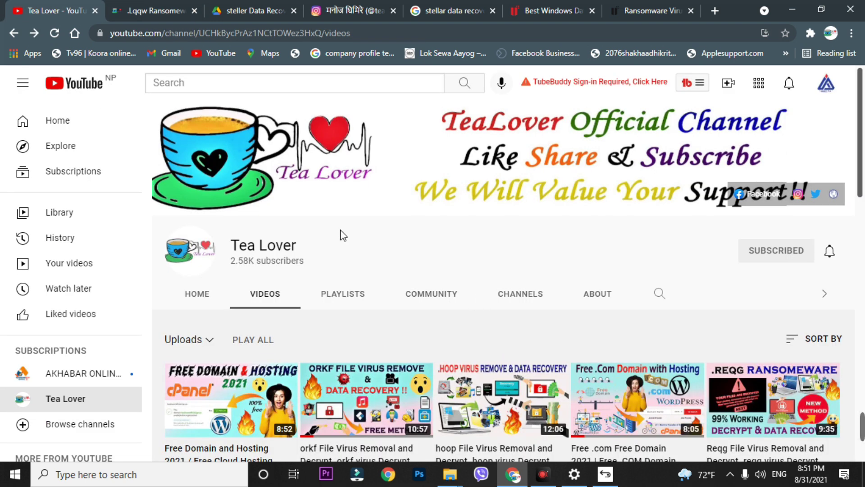
{"action": "scroll", "coordinate": [344, 236], "scroll_direction": "down", "scroll_amount": 1}
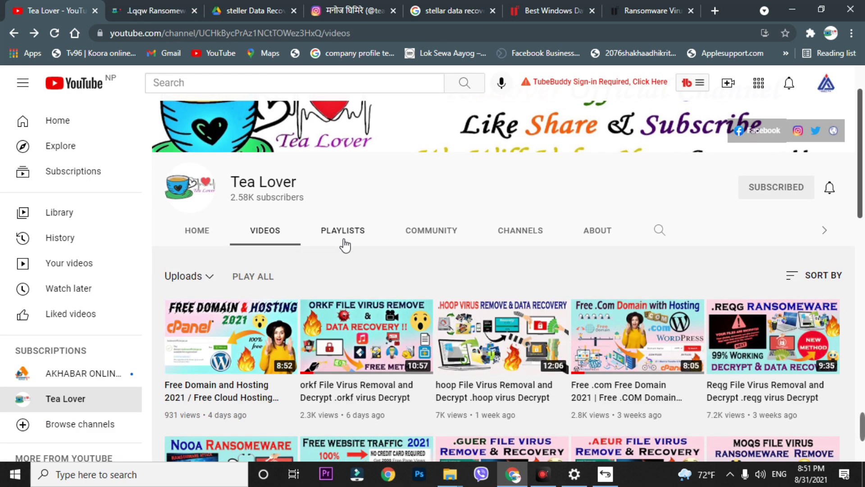